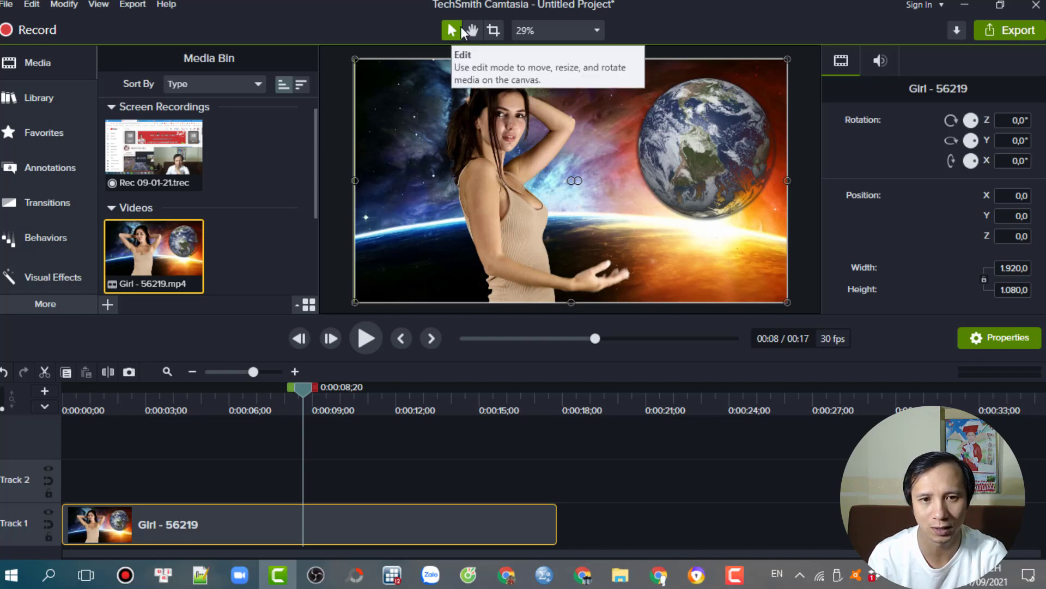
Step: Crop both sides of the Girl - 56219 video to about 903 wide and move it against the canvas's right edge
{"action": "left_click", "coordinate": [494, 31]}
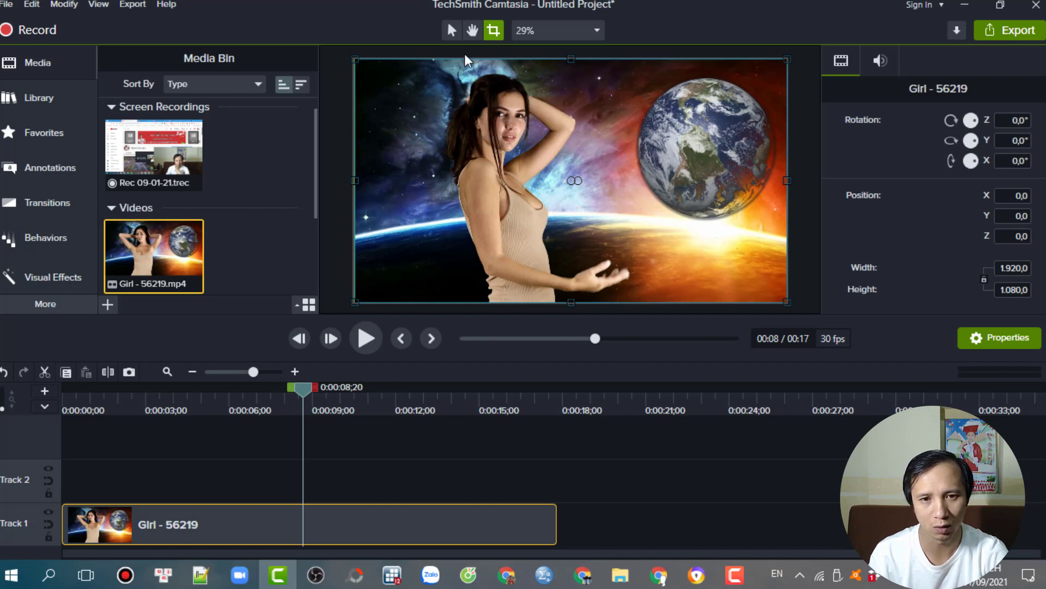
{"action": "left_click_drag", "start_coordinate": [787, 180], "coordinate": [641, 181]}
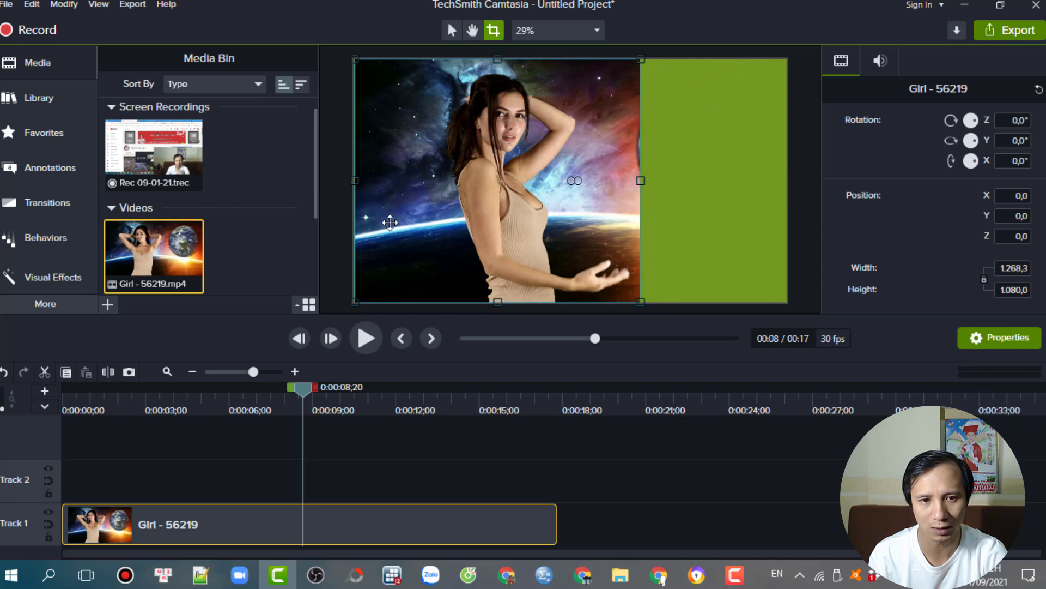
{"action": "left_click_drag", "start_coordinate": [354, 180], "coordinate": [437, 181]}
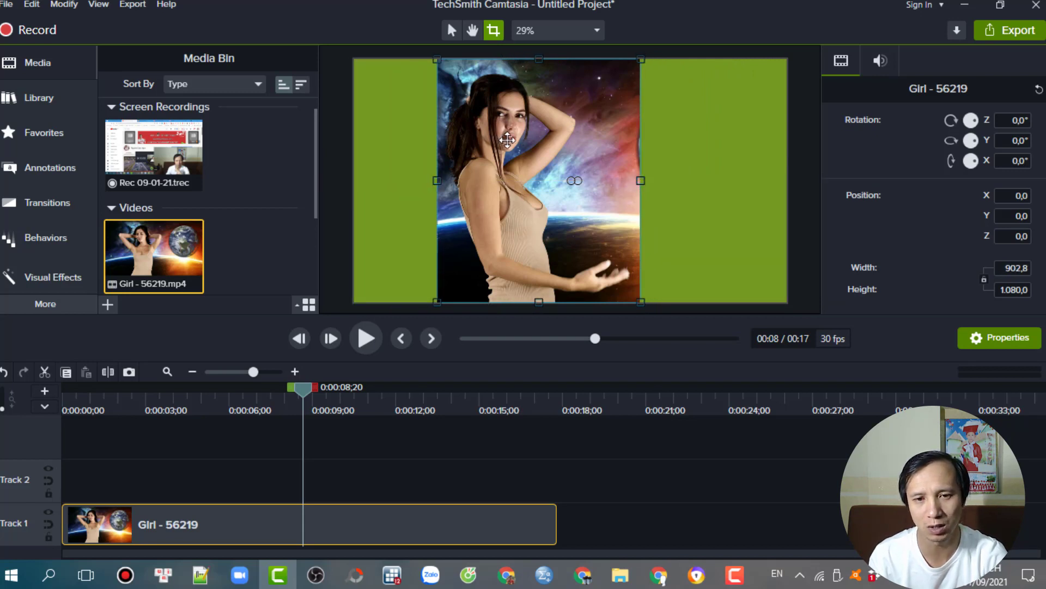
{"action": "left_click_drag", "start_coordinate": [506, 140], "coordinate": [653, 141]}
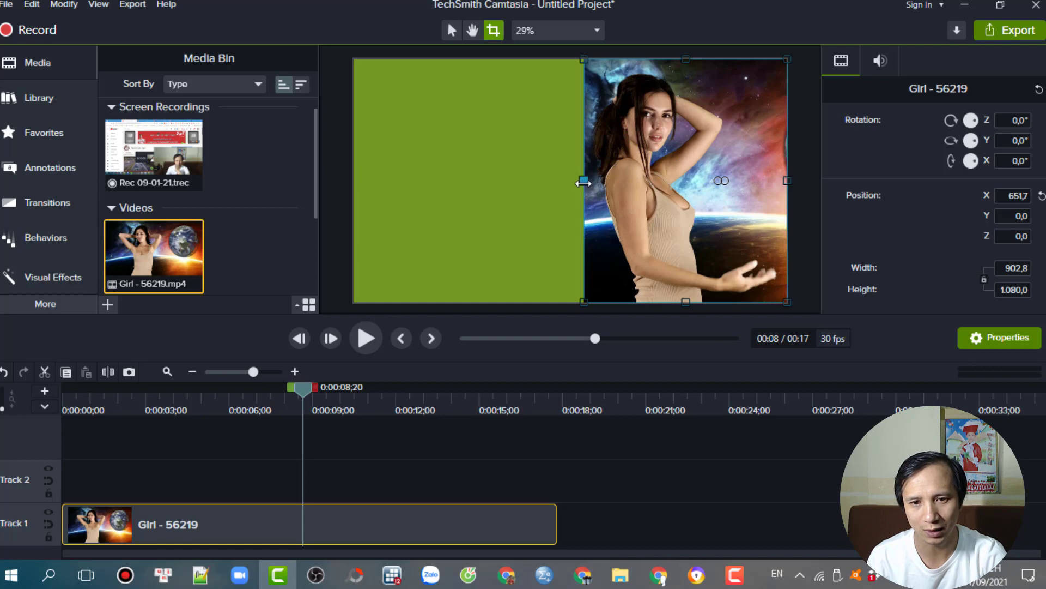
Step: Uncrop both sides of the video and move it back so it fills the whole canvas
{"action": "left_click_drag", "start_coordinate": [583, 181], "coordinate": [502, 197]}
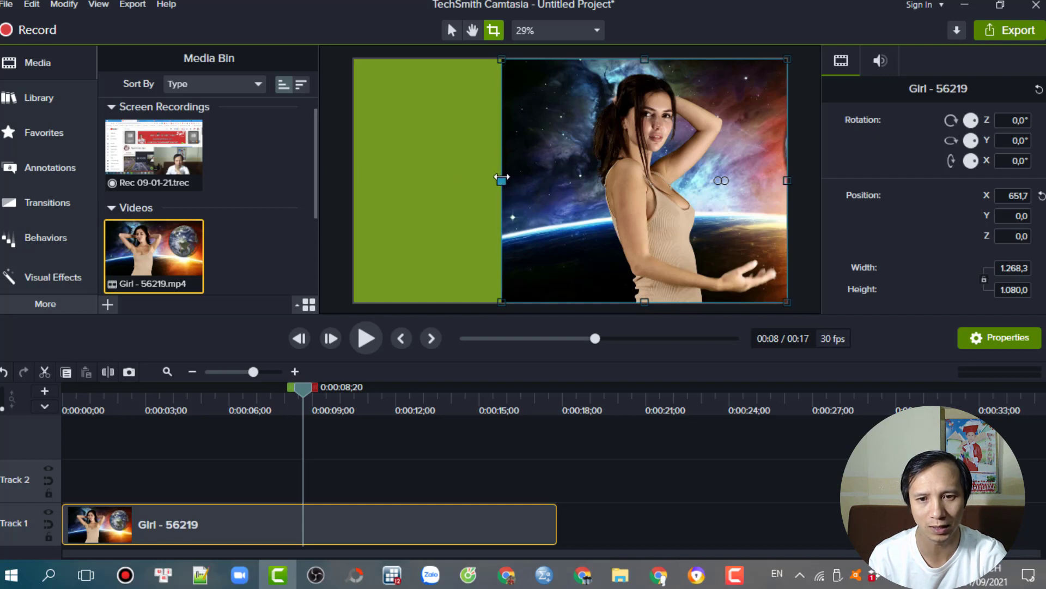
{"action": "left_click_drag", "start_coordinate": [551, 182], "coordinate": [409, 185]}
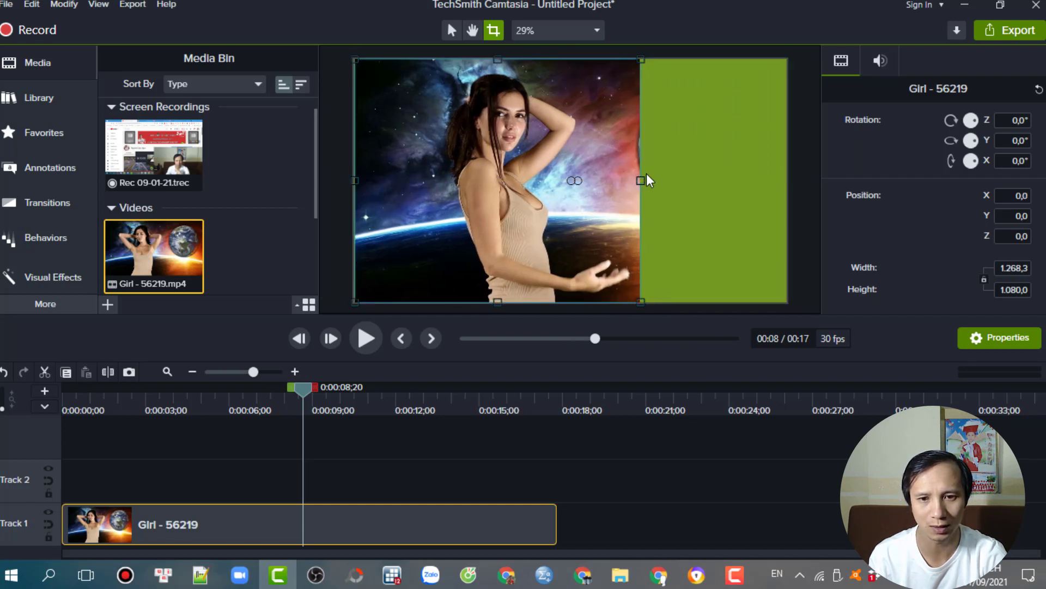
{"action": "left_click_drag", "start_coordinate": [648, 180], "coordinate": [793, 184]}
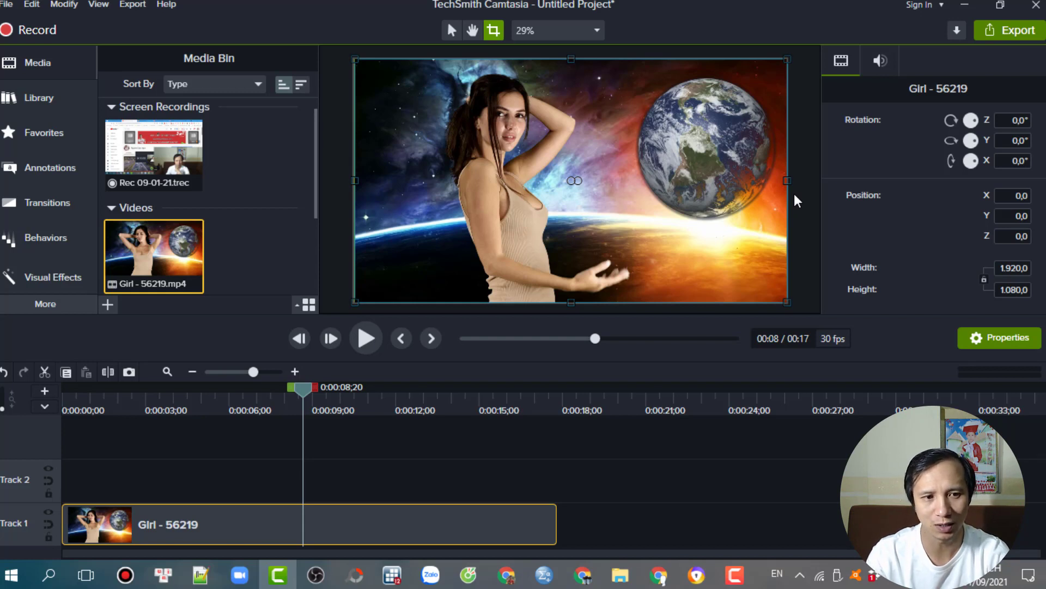
Step: Display the annotation shapes of all styles and browse them
{"action": "left_click", "coordinate": [45, 170]}
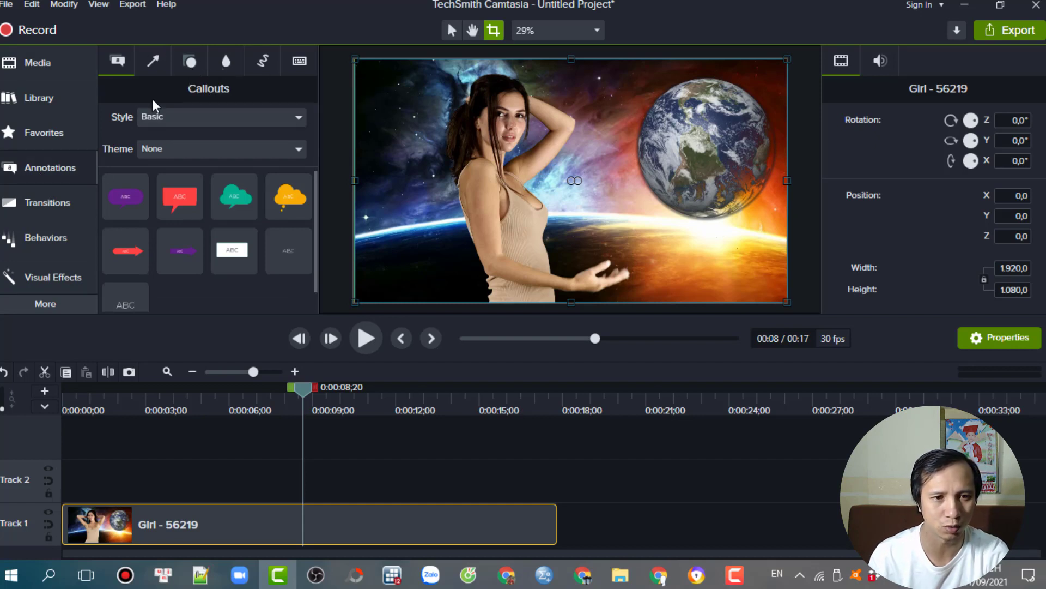
{"action": "left_click", "coordinate": [190, 62]}
{"action": "left_click", "coordinate": [219, 117]}
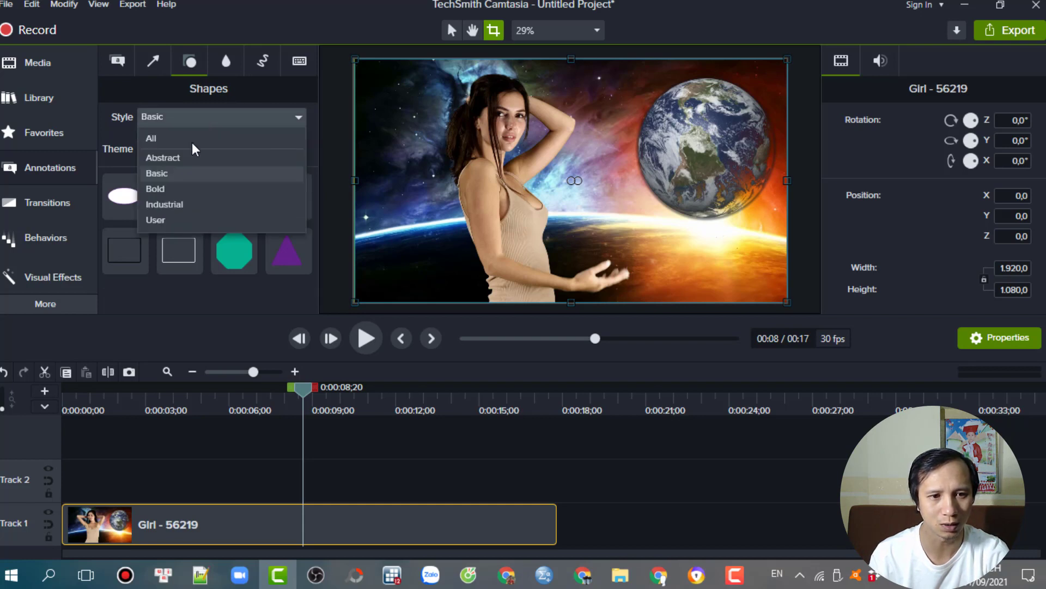
{"action": "left_click", "coordinate": [191, 140]}
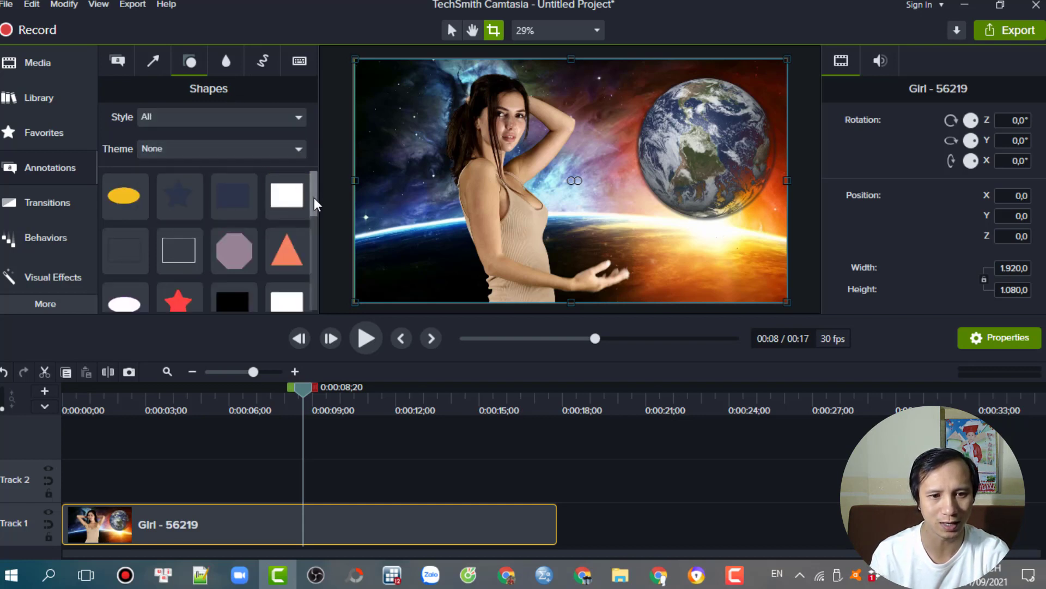
{"action": "scroll", "coordinate": [308, 257], "scroll_direction": "down", "scroll_amount": 2}
{"action": "scroll", "coordinate": [308, 258], "scroll_direction": "up", "scroll_amount": 5}
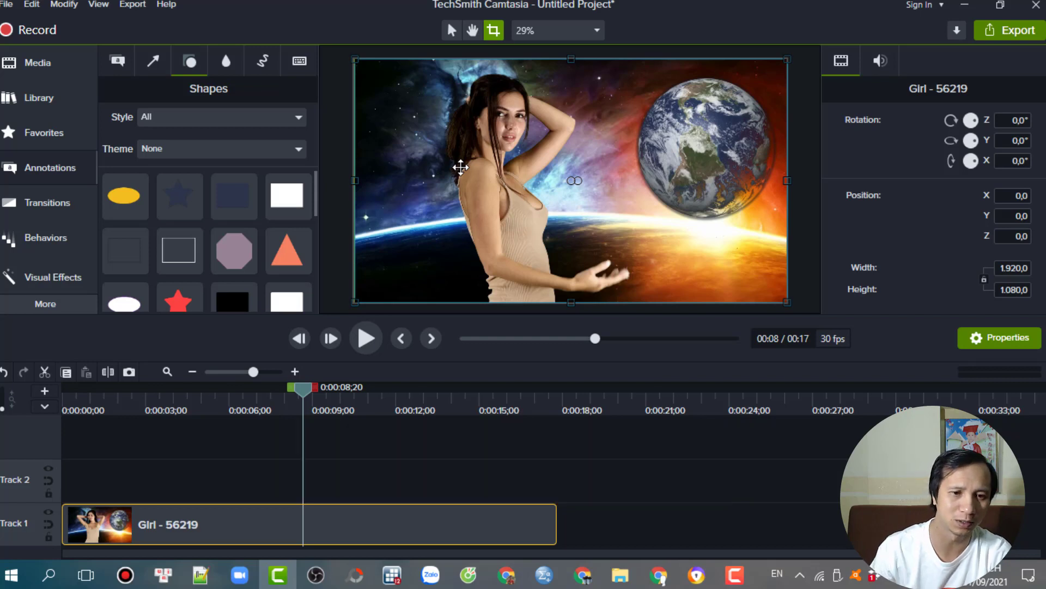
Step: Place the mauve octagon shape on the canvas over the woman, at about X -338, Y 100
{"action": "left_click", "coordinate": [287, 251]}
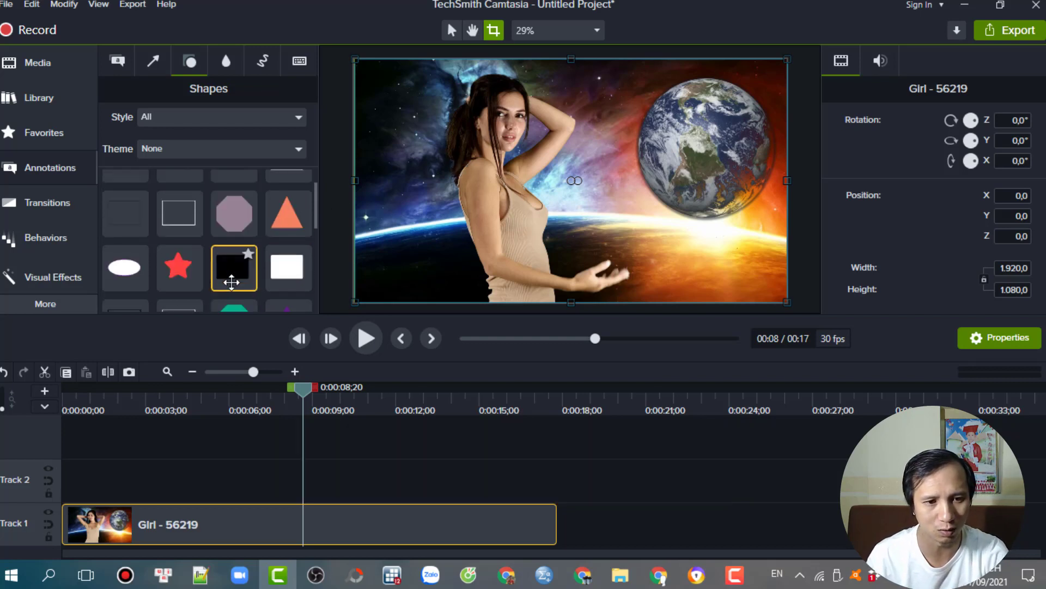
{"action": "scroll", "coordinate": [243, 267], "scroll_direction": "down", "scroll_amount": 1}
{"action": "scroll", "coordinate": [243, 267], "scroll_direction": "up", "scroll_amount": 1}
{"action": "left_click", "coordinate": [218, 258]}
{"action": "left_click", "coordinate": [234, 255]}
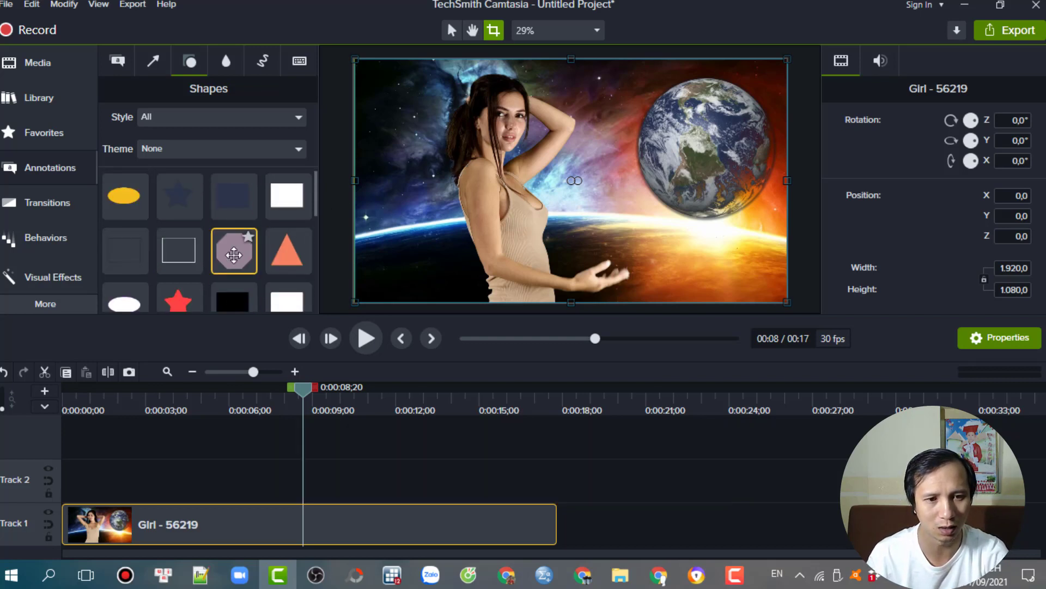
{"action": "left_click_drag", "start_coordinate": [234, 254], "coordinate": [494, 159]}
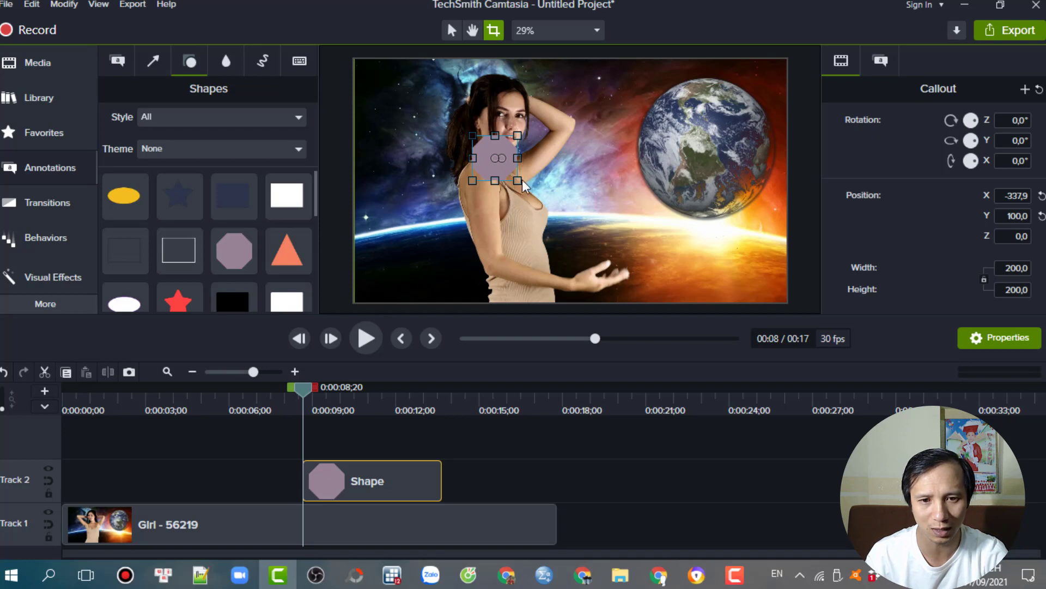
Step: Enlarge the octagon to about 1,090 by 1,090 in edit mode so that it covers the woman from top to bottom
{"action": "left_click_drag", "start_coordinate": [517, 181], "coordinate": [577, 246]}
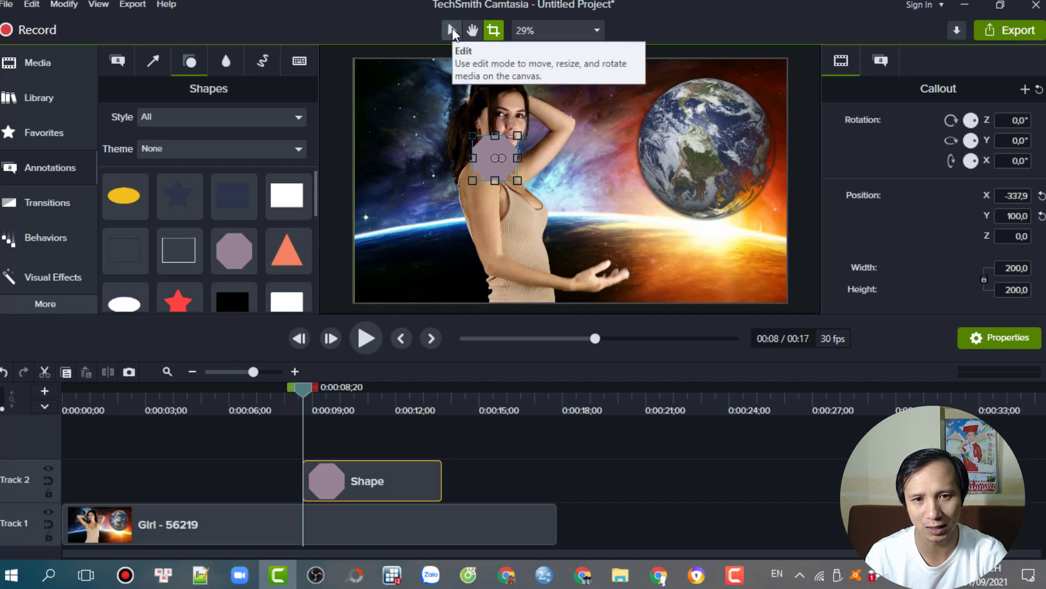
{"action": "left_click", "coordinate": [452, 28]}
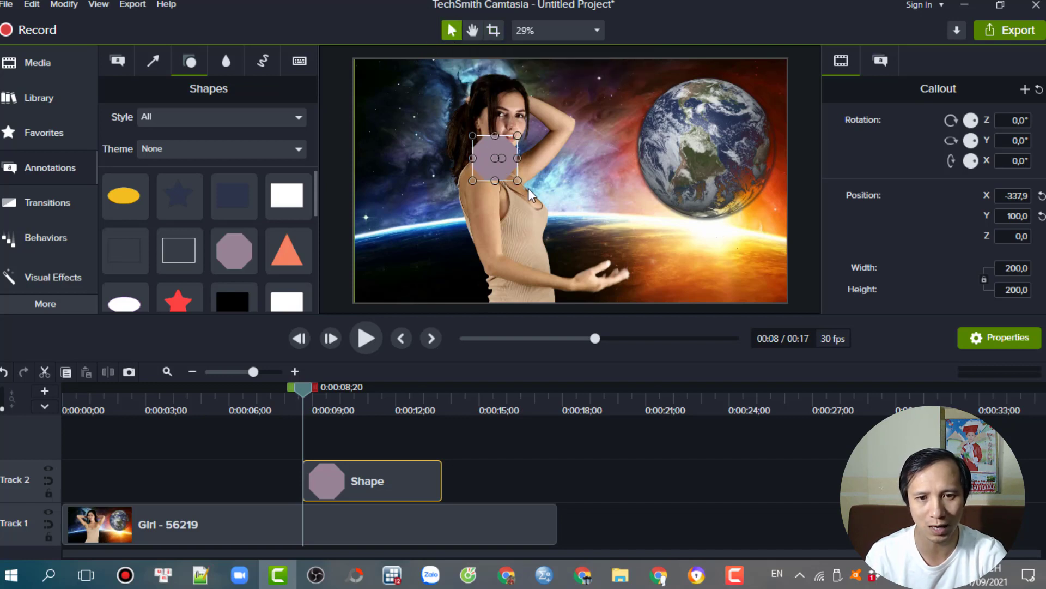
{"action": "left_click_drag", "start_coordinate": [517, 180], "coordinate": [640, 305]}
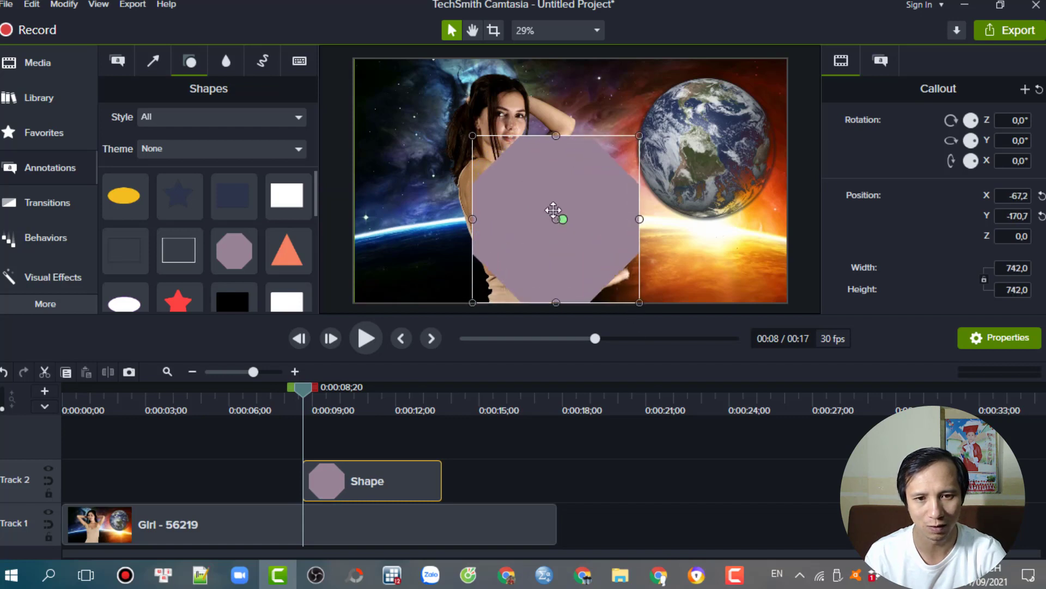
{"action": "left_click_drag", "start_coordinate": [480, 137], "coordinate": [399, 70]}
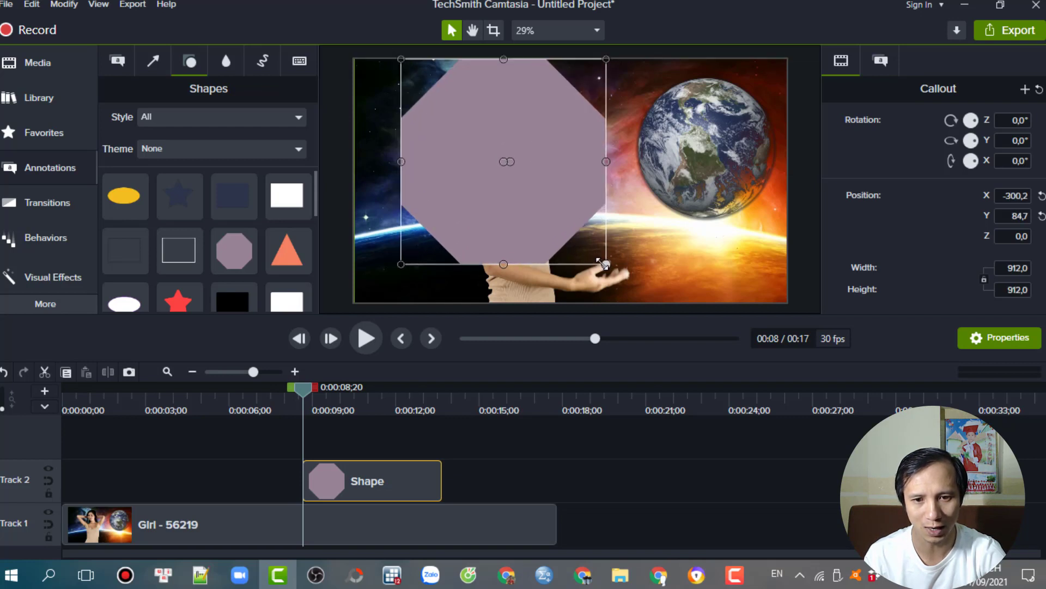
{"action": "left_click_drag", "start_coordinate": [603, 266], "coordinate": [644, 318]}
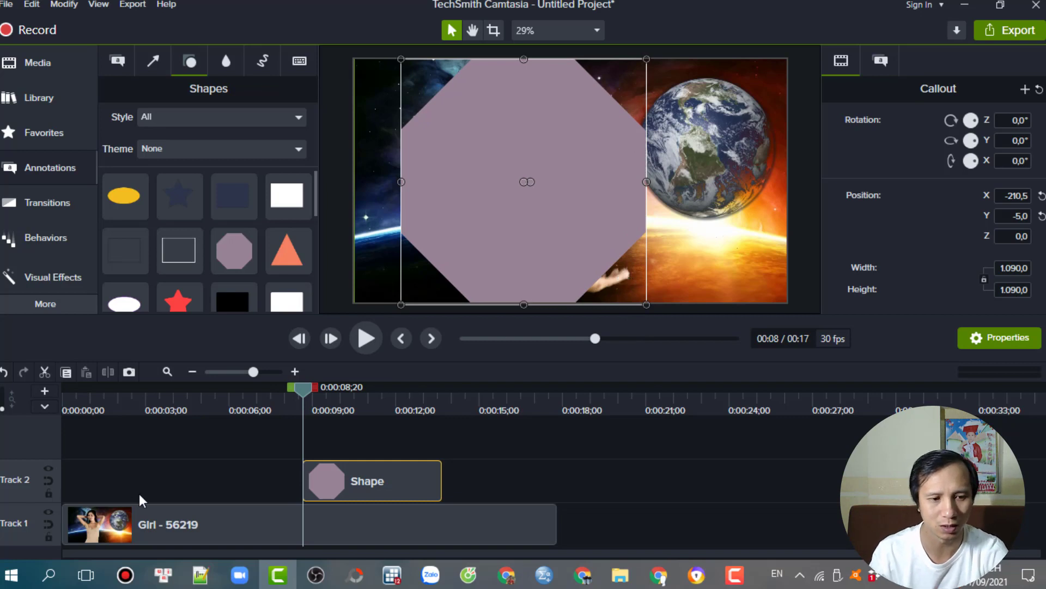
Step: Apply a track matte to Track 2 so the octagon masks the video, and check the frames inside and outside the shape's duration
{"action": "left_click", "coordinate": [50, 467]}
{"action": "left_click", "coordinate": [100, 368]}
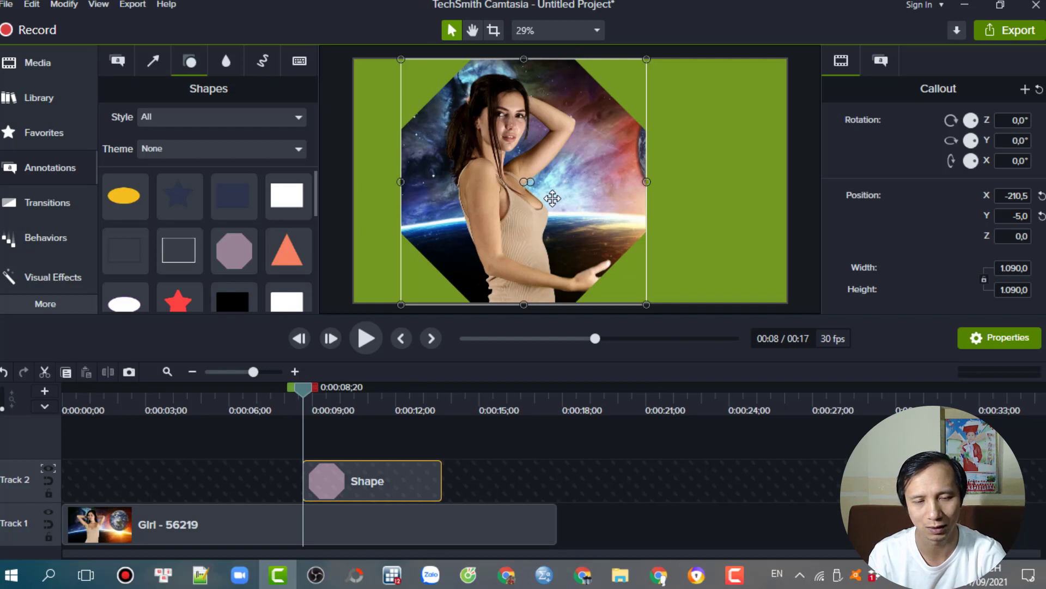
{"action": "left_click_drag", "start_coordinate": [302, 390], "coordinate": [394, 412]}
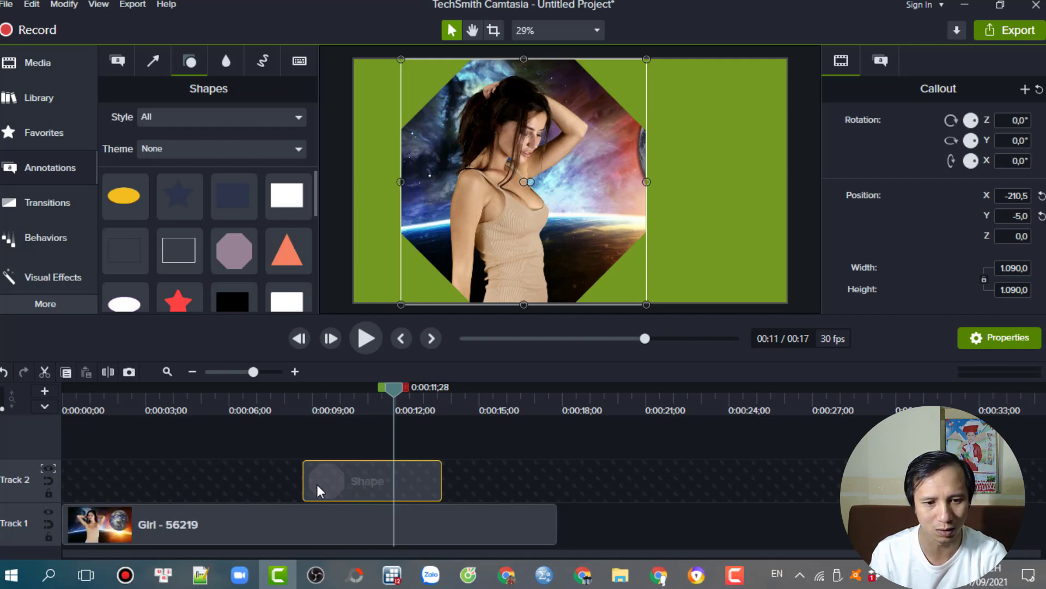
{"action": "left_click_drag", "start_coordinate": [385, 395], "coordinate": [330, 409]}
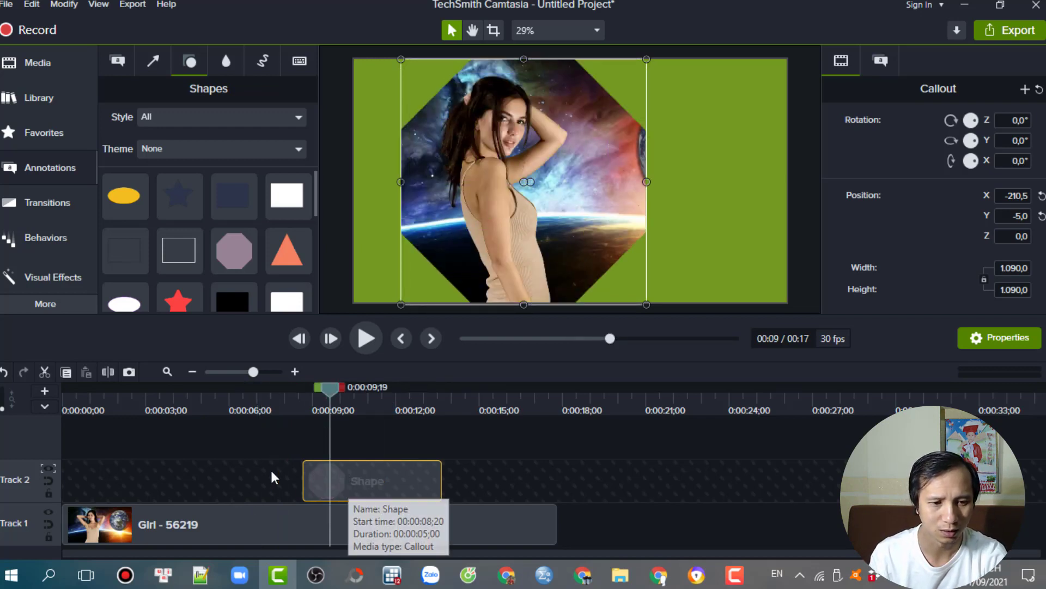
{"action": "left_click_drag", "start_coordinate": [330, 397], "coordinate": [238, 412]}
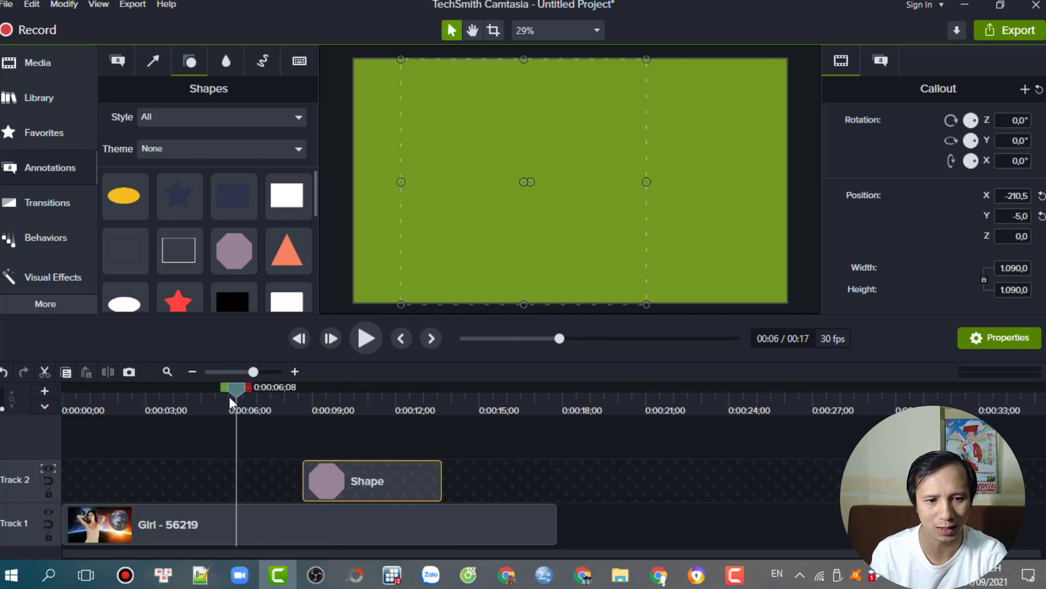
{"action": "left_click_drag", "start_coordinate": [229, 396], "coordinate": [199, 404]}
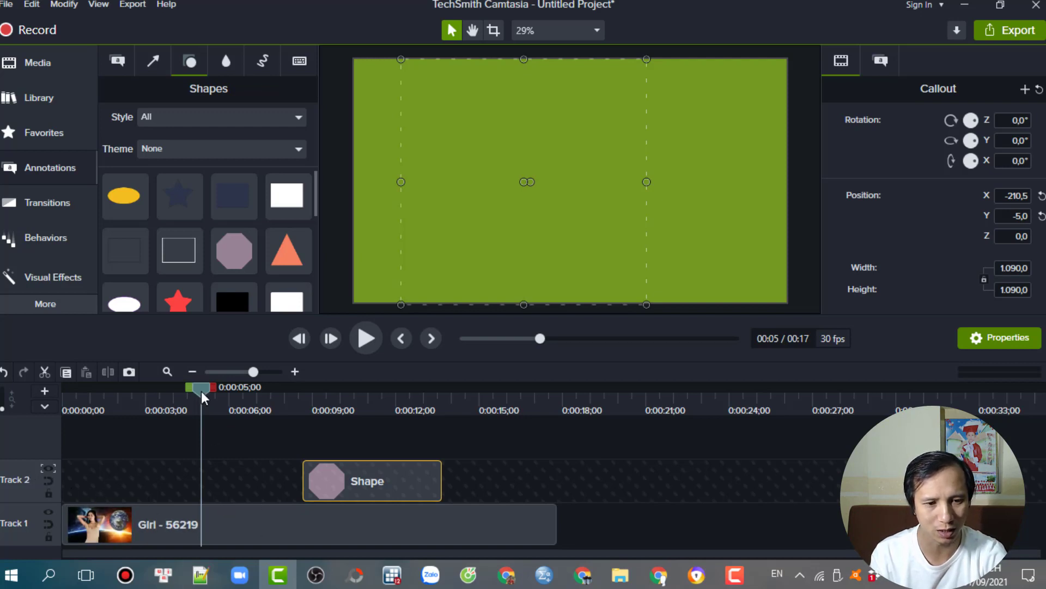
Step: Split the Girl - 56219 clip at 0:00:08;20, where the shape begins, and move its first part up to Track 3
{"action": "left_click_drag", "start_coordinate": [201, 389], "coordinate": [301, 432]}
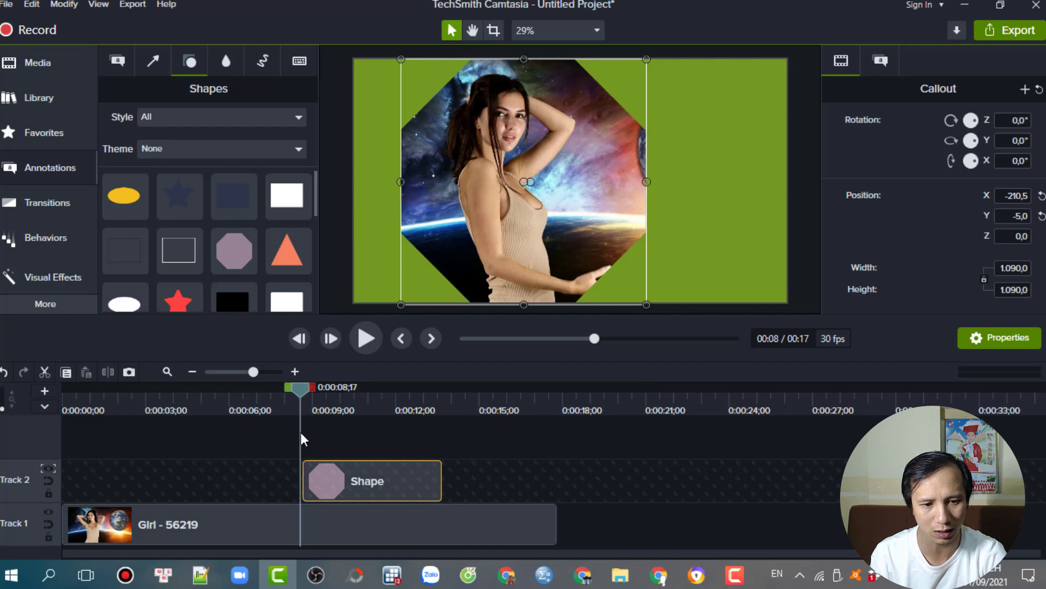
{"action": "left_click_drag", "start_coordinate": [319, 468], "coordinate": [332, 517]}
{"action": "left_click", "coordinate": [332, 517]}
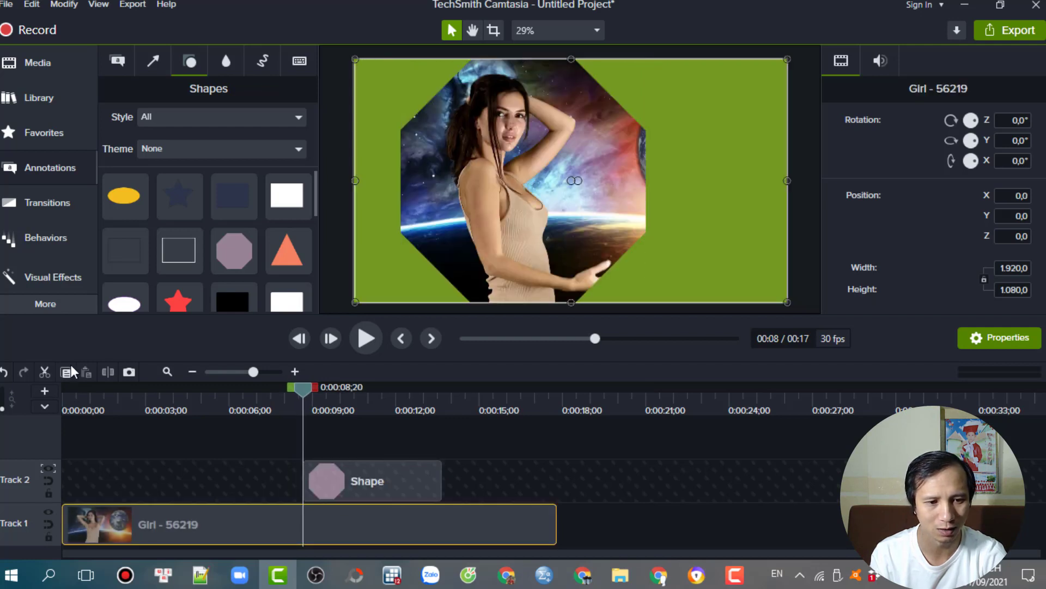
{"action": "left_click", "coordinate": [112, 371]}
{"action": "left_click_drag", "start_coordinate": [204, 518], "coordinate": [194, 429]}
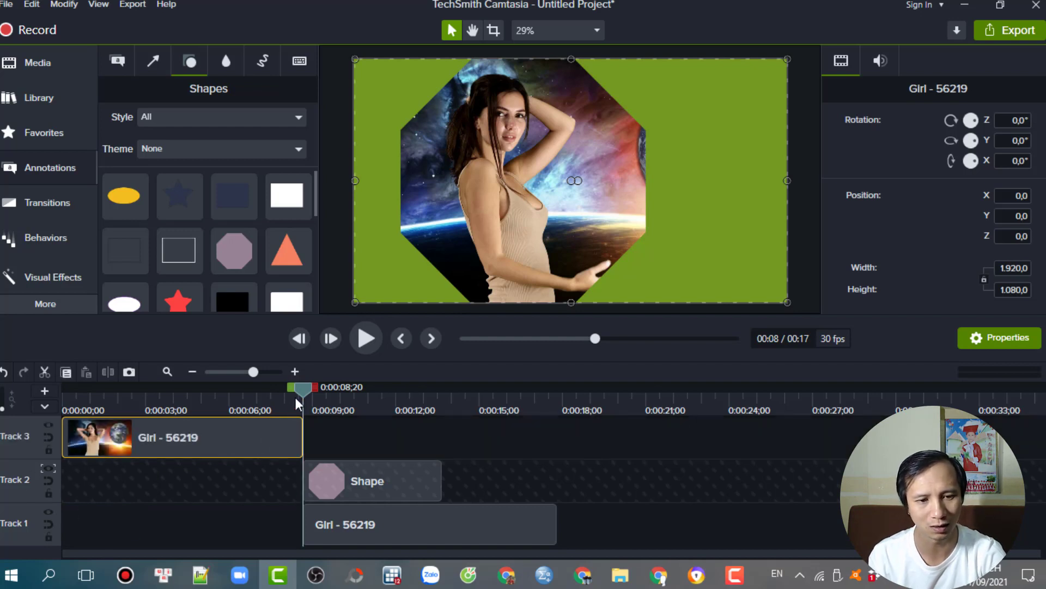
Step: Check frames before, during and after the octagon mask, and return the first video part to Track 1
{"action": "left_click", "coordinate": [196, 391]}
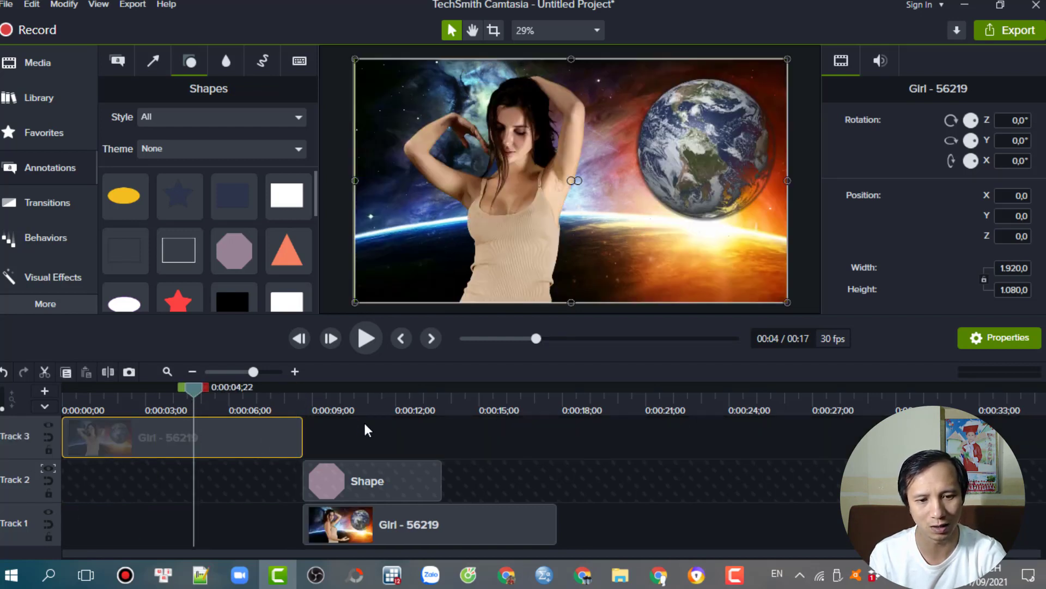
{"action": "left_click", "coordinate": [365, 420]}
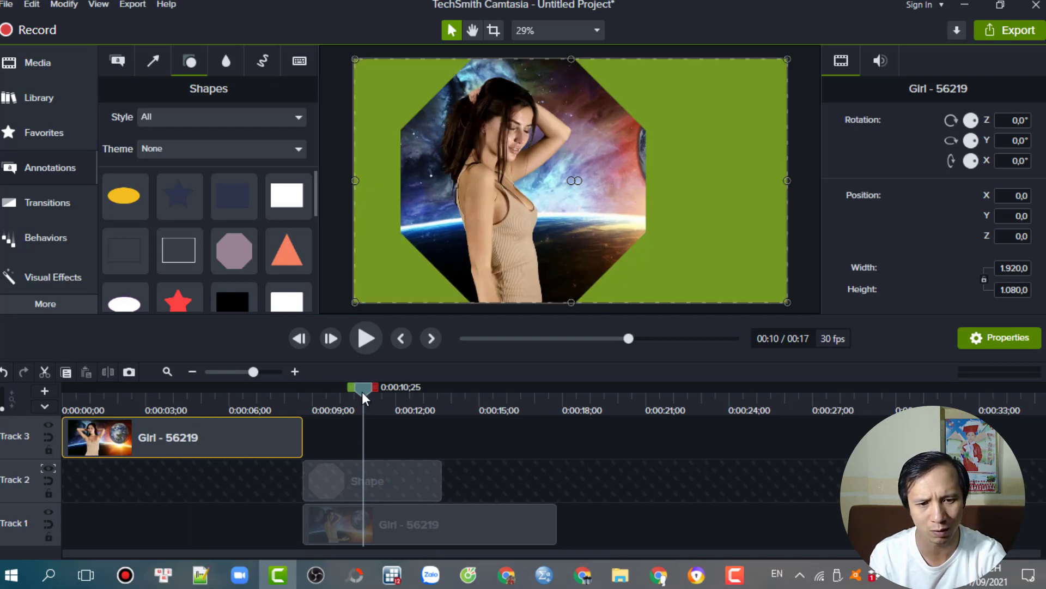
{"action": "left_click_drag", "start_coordinate": [362, 390], "coordinate": [474, 443]}
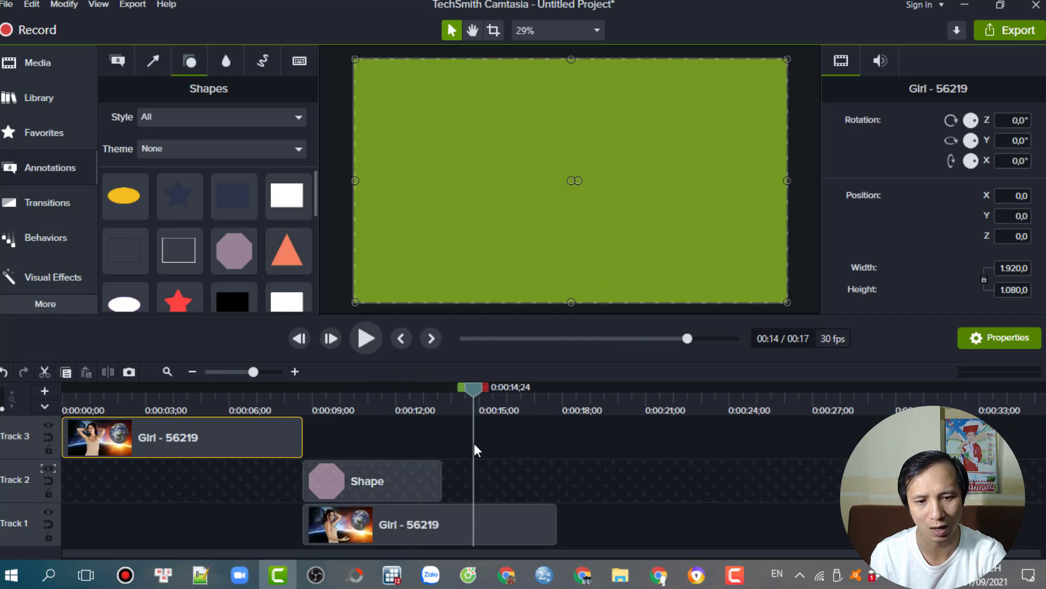
{"action": "left_click_drag", "start_coordinate": [194, 421], "coordinate": [204, 537]}
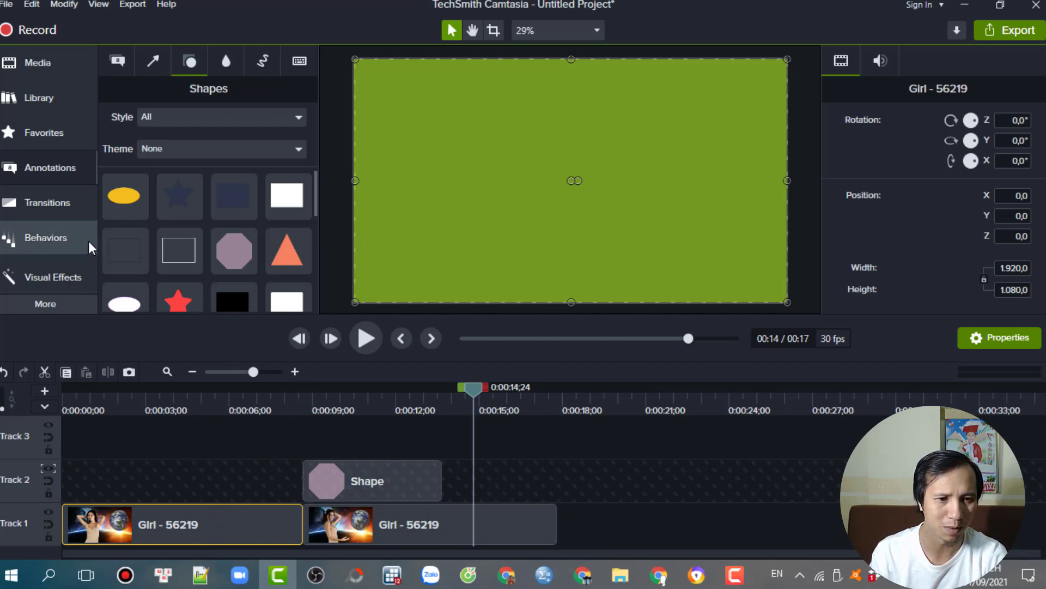
Step: Delete the octagon shape from Track 2 and turn off the track's matte
{"action": "left_click_drag", "start_coordinate": [369, 497], "coordinate": [371, 499]}
{"action": "left_click", "coordinate": [353, 479]}
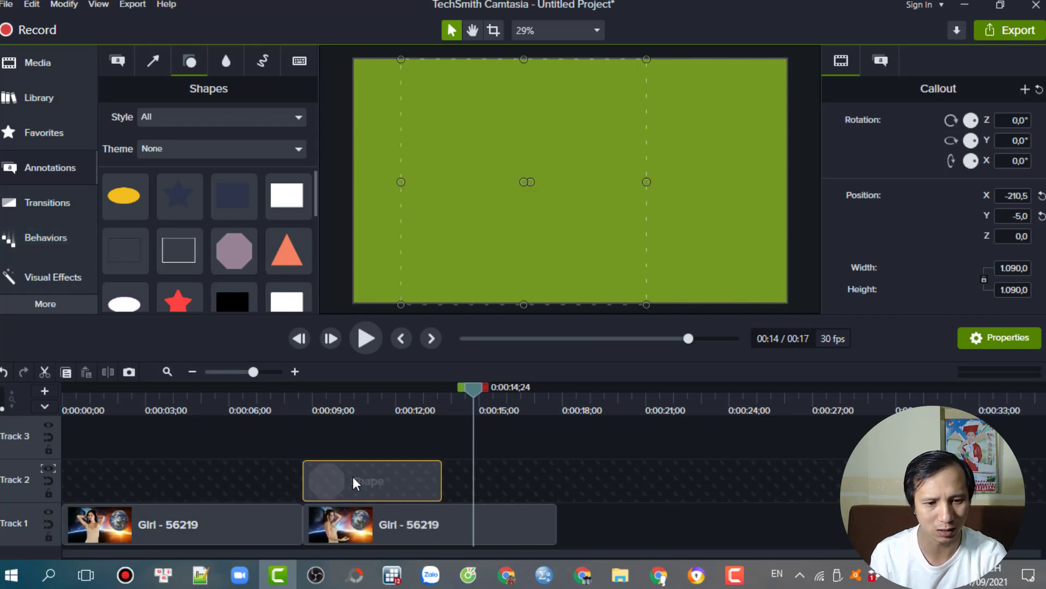
{"action": "key", "text": "Delete"}
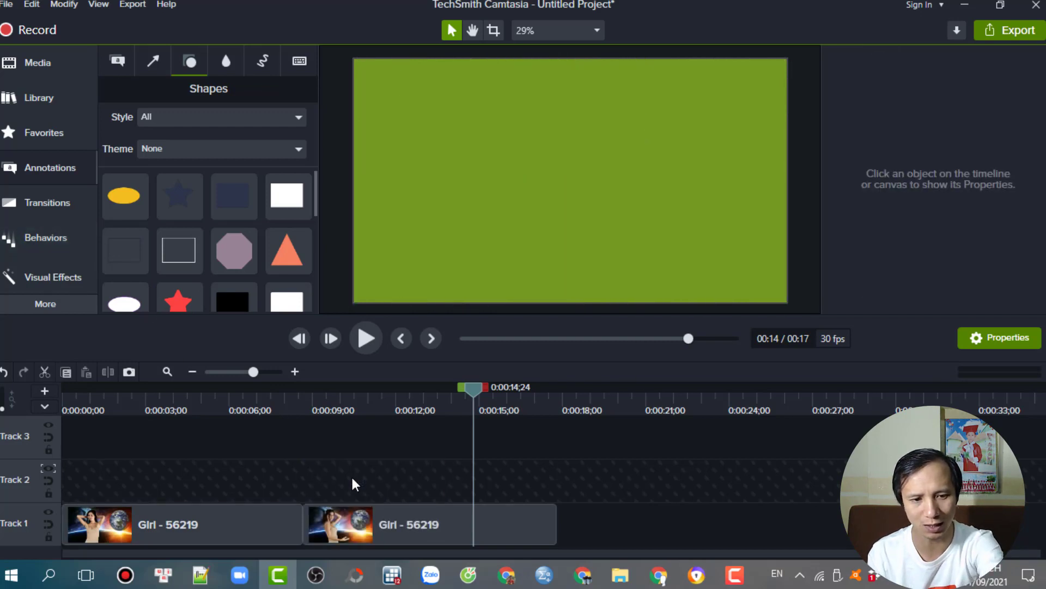
{"action": "left_click", "coordinate": [47, 468]}
{"action": "left_click", "coordinate": [87, 354]}
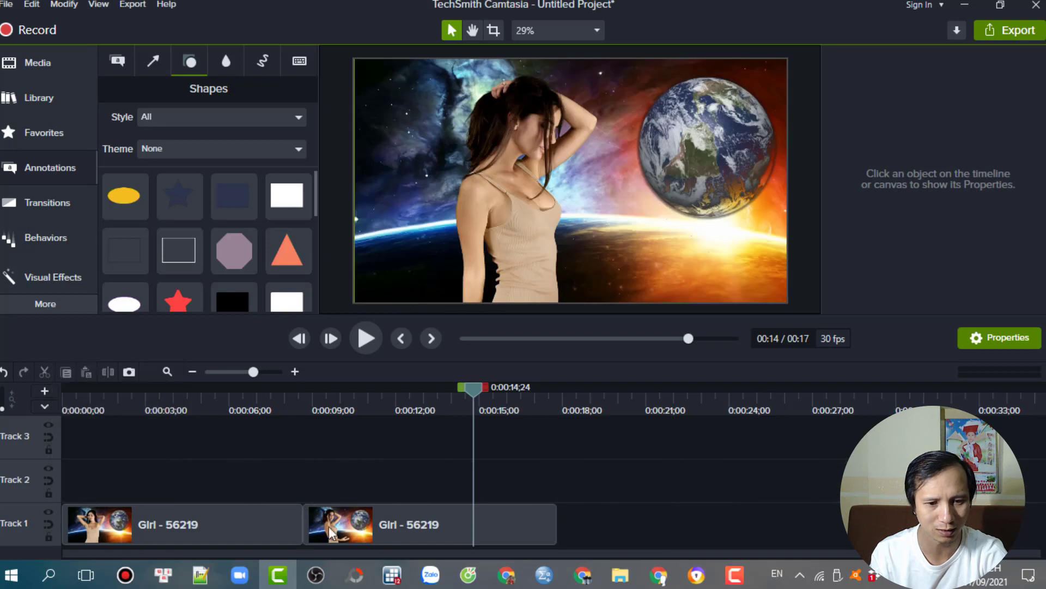
Step: Add an octagon of about 1,086 × 1,086 to Track 2 at 0:00:08;20, and apply the Media Matte effect to it
{"action": "left_click", "coordinate": [363, 526]}
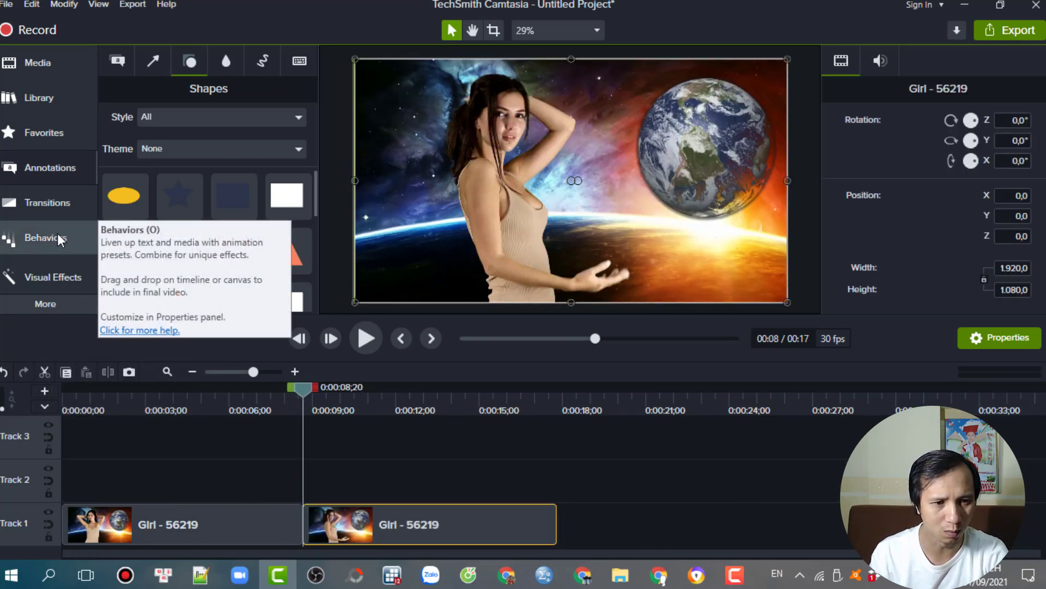
{"action": "left_click", "coordinate": [38, 277]}
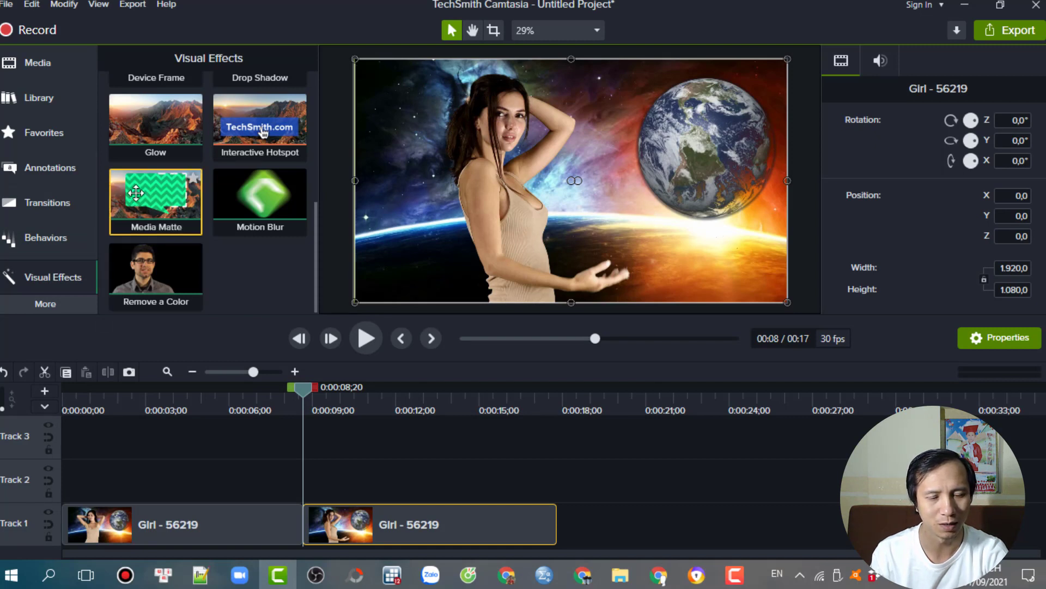
{"action": "left_click", "coordinate": [35, 168]}
{"action": "left_click_drag", "start_coordinate": [234, 250], "coordinate": [305, 493]}
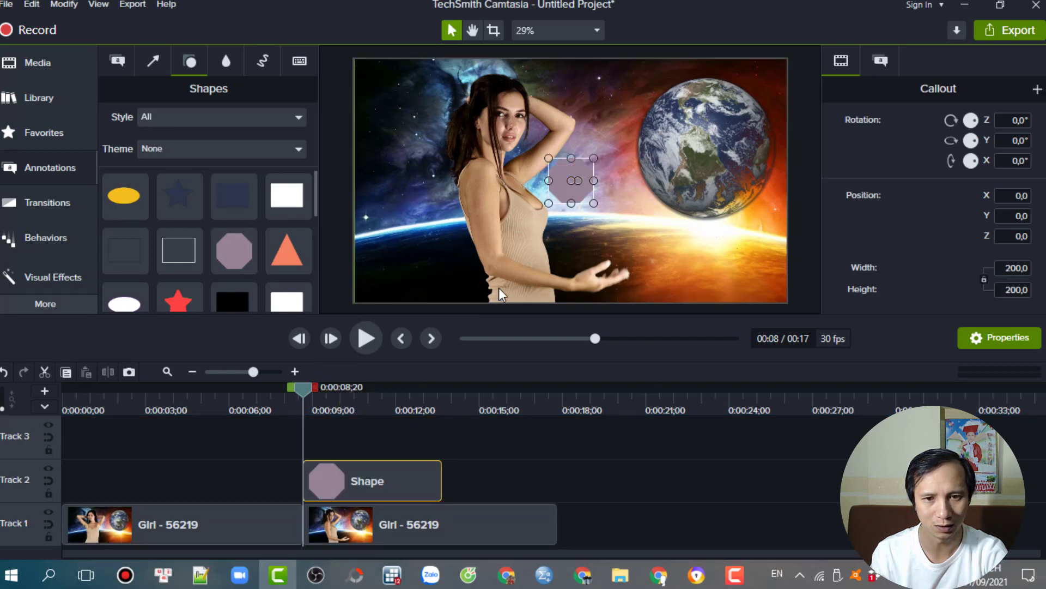
{"action": "left_click_drag", "start_coordinate": [548, 202], "coordinate": [420, 172]}
{"action": "left_click_drag", "start_coordinate": [536, 210], "coordinate": [639, 303]}
{"action": "left_click", "coordinate": [53, 277]}
{"action": "left_click_drag", "start_coordinate": [154, 195], "coordinate": [391, 480]}
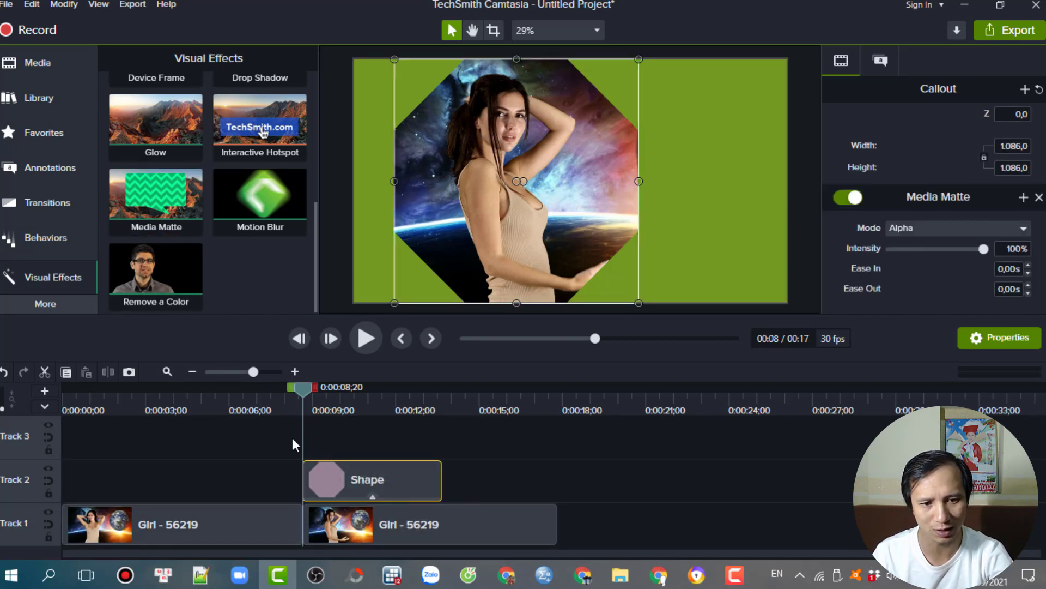
Step: Check frames before, during and after the octagon mask, and shift the octagon slightly later on Track 2
{"action": "left_click_drag", "start_coordinate": [306, 401], "coordinate": [198, 396]}
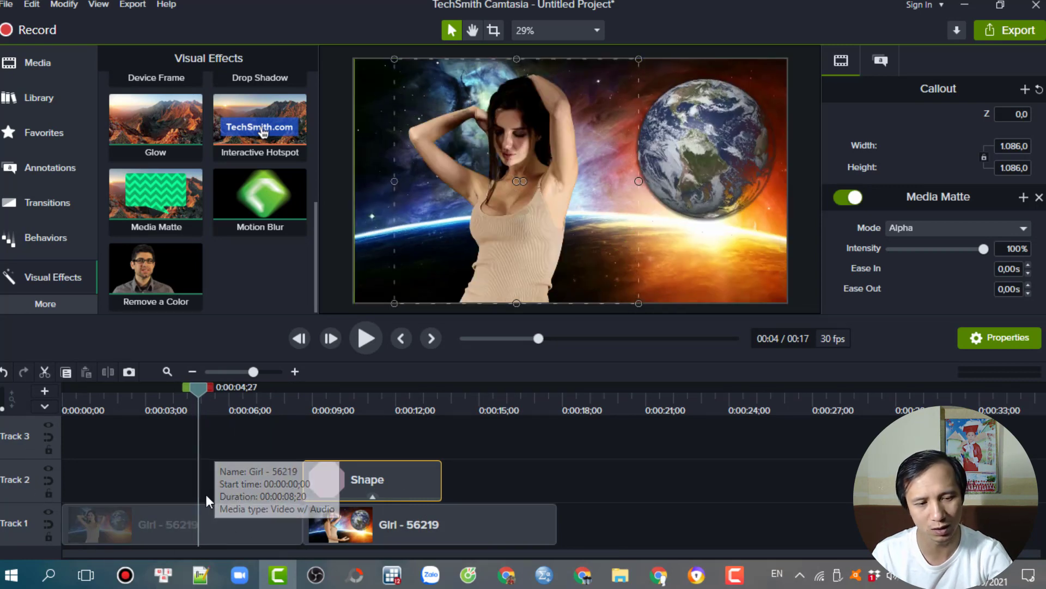
{"action": "left_click", "coordinate": [351, 460]}
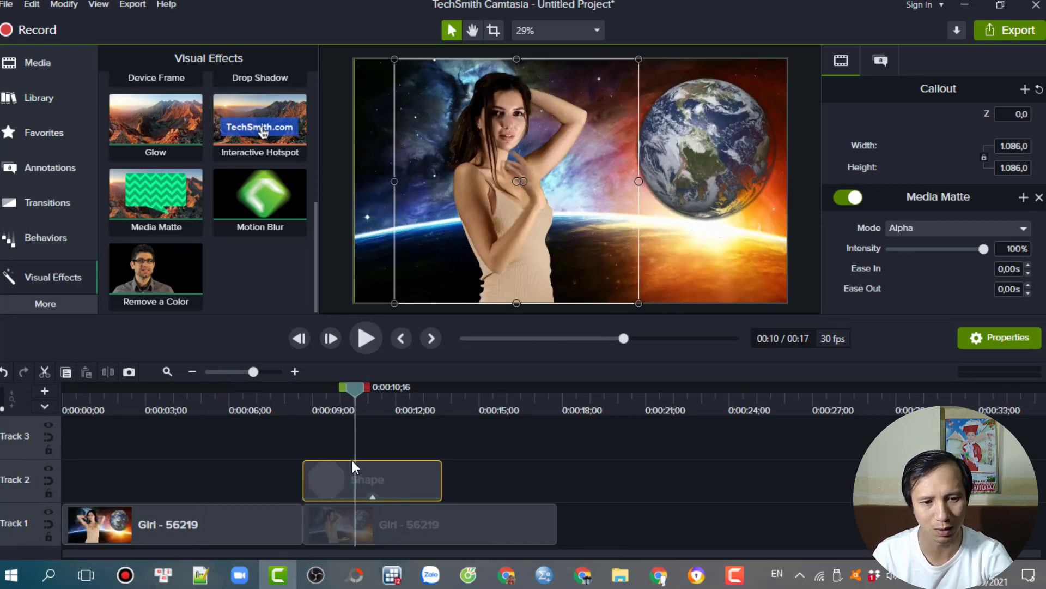
{"action": "left_click_drag", "start_coordinate": [362, 396], "coordinate": [499, 469]}
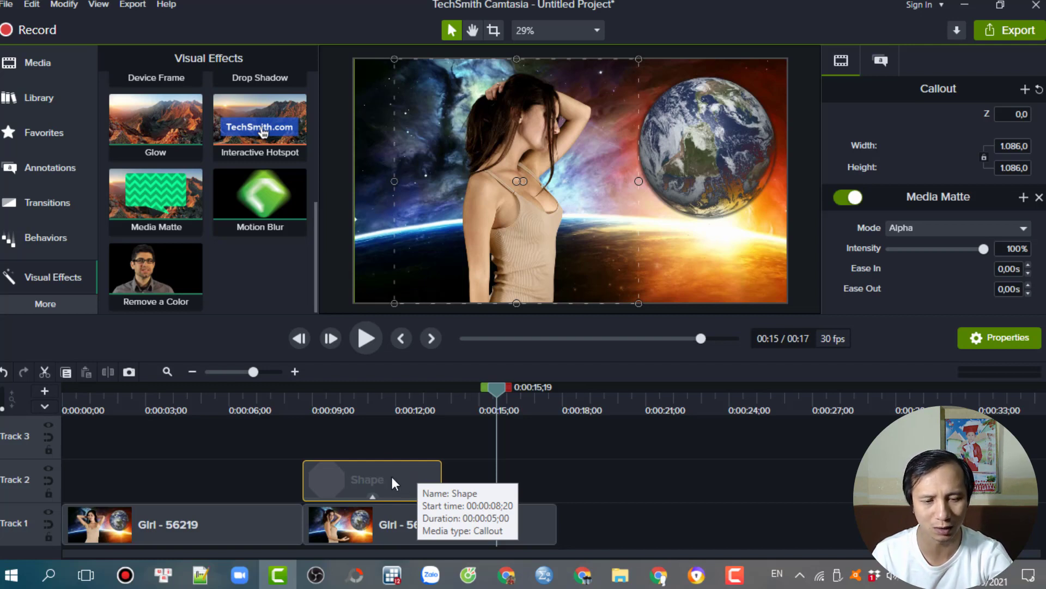
{"action": "left_click_drag", "start_coordinate": [365, 483], "coordinate": [394, 489]}
Step: Add a triangle of about 1,098 × 1,029 at 0:00:05;12, rotate it 180°, and shift it over the woman
{"action": "left_click_drag", "start_coordinate": [321, 387], "coordinate": [211, 395]}
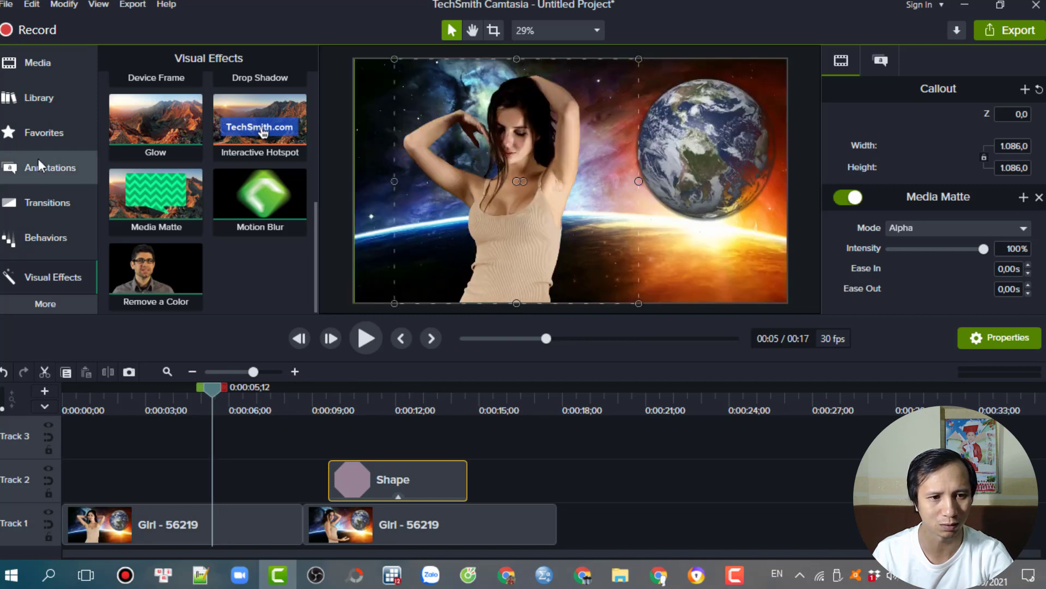
{"action": "left_click", "coordinate": [38, 164]}
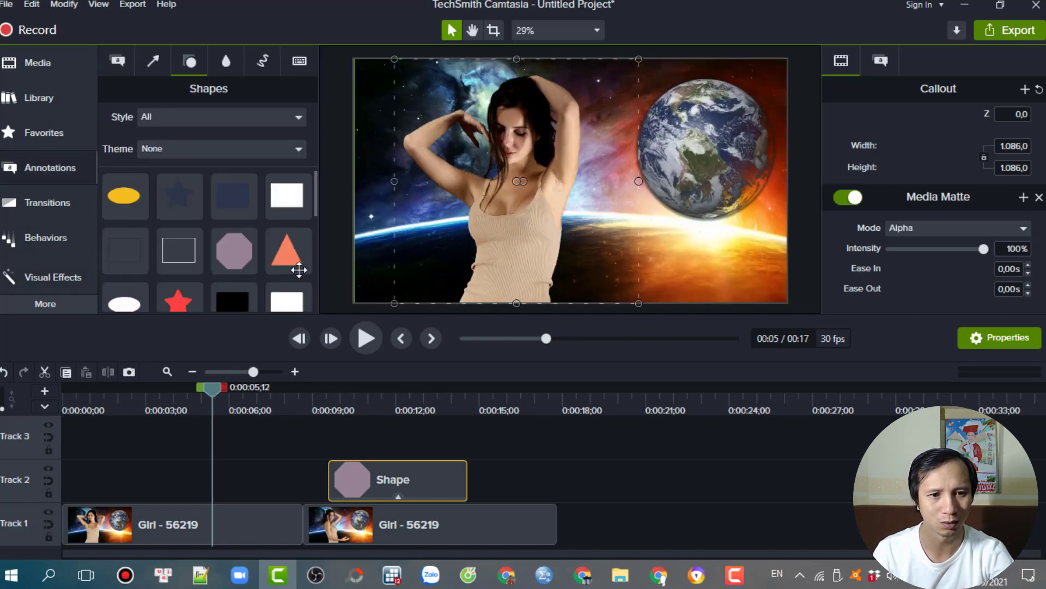
{"action": "left_click_drag", "start_coordinate": [274, 255], "coordinate": [658, 71]}
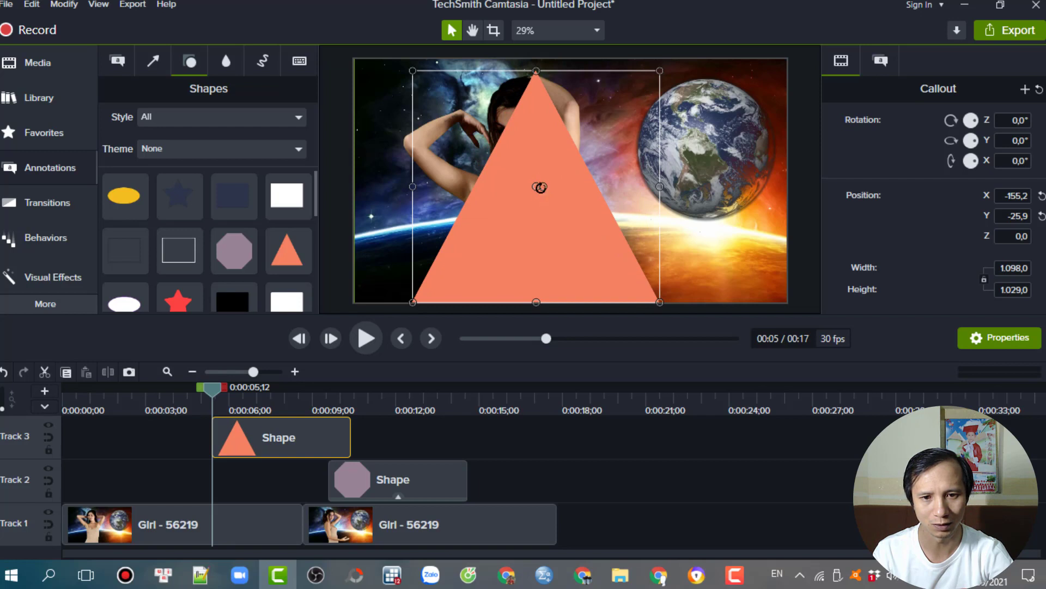
{"action": "left_click_drag", "start_coordinate": [539, 188], "coordinate": [443, 190]}
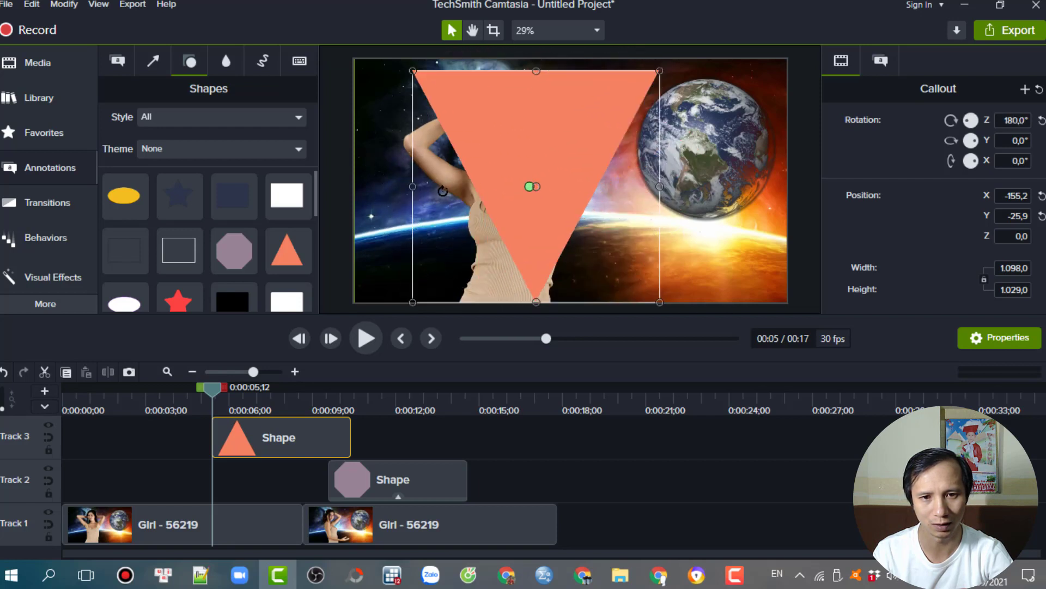
{"action": "left_click_drag", "start_coordinate": [516, 210], "coordinate": [493, 222]}
Step: Move the triangle to Track 2 before the octagon, ending where the first video part ends, and apply the Media Matte effect
{"action": "left_click_drag", "start_coordinate": [262, 443], "coordinate": [214, 481]}
{"action": "left_click", "coordinate": [53, 276]}
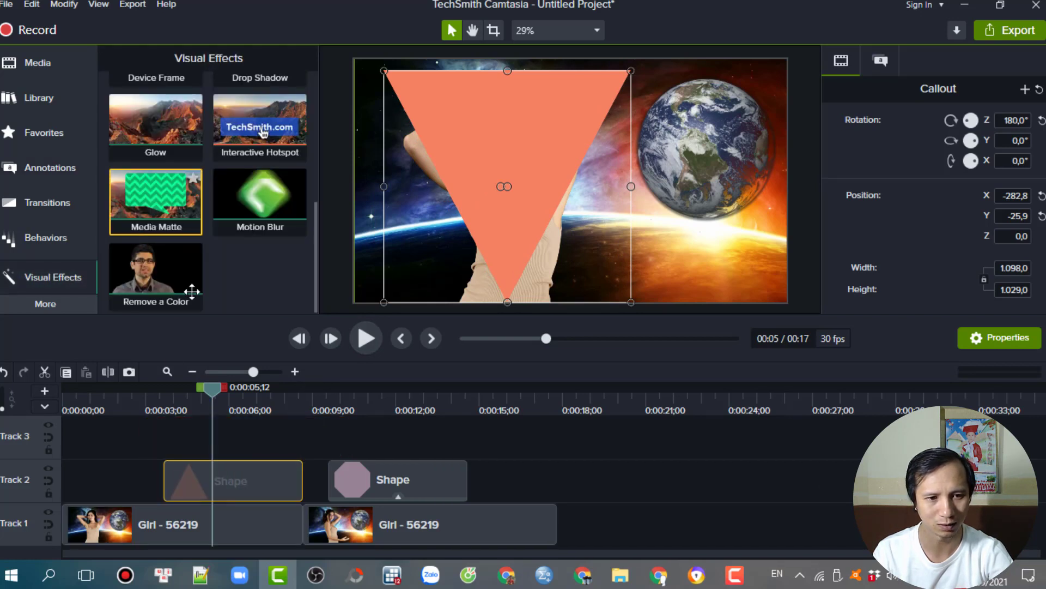
{"action": "left_click_drag", "start_coordinate": [156, 196], "coordinate": [259, 475]}
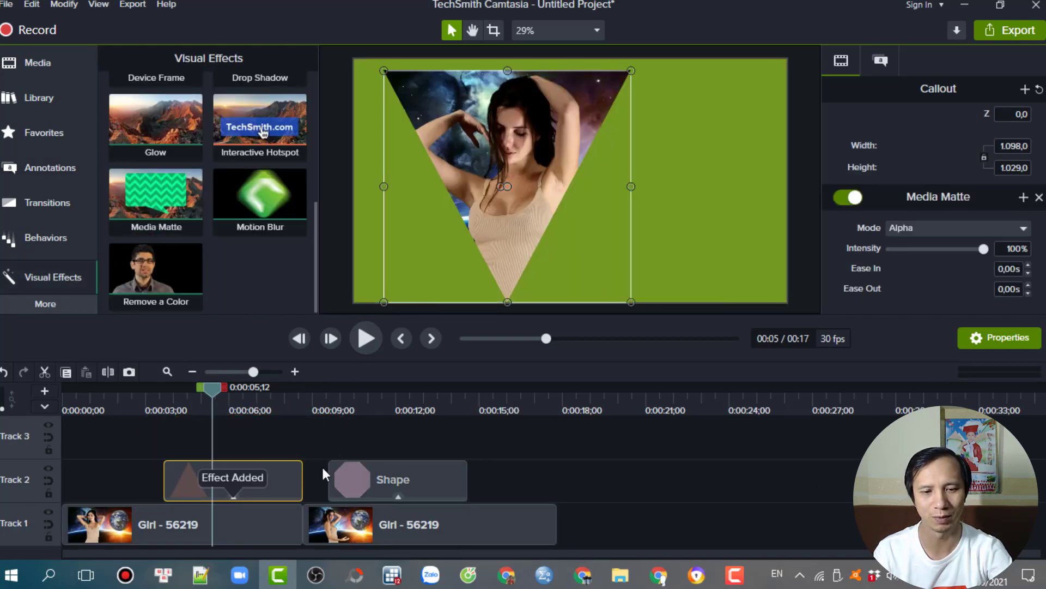
{"action": "mouse_move", "coordinate": [210, 391]}
{"action": "left_mouse_down"}
{"action": "mouse_move", "coordinate": [315, 425]}
{"action": "mouse_move", "coordinate": [213, 423]}
{"action": "mouse_move", "coordinate": [211, 403]}
{"action": "left_mouse_up"}
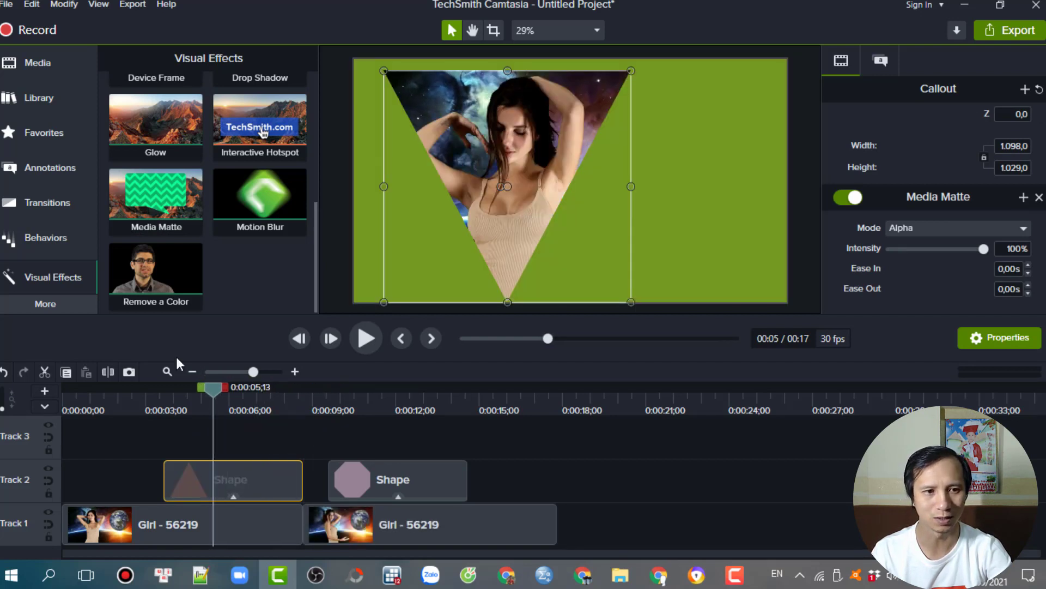
Step: Add a circle to Track 2 before the triangle, and enlarge it over the woman to about 1,094 × 1,094
{"action": "left_click", "coordinate": [40, 170]}
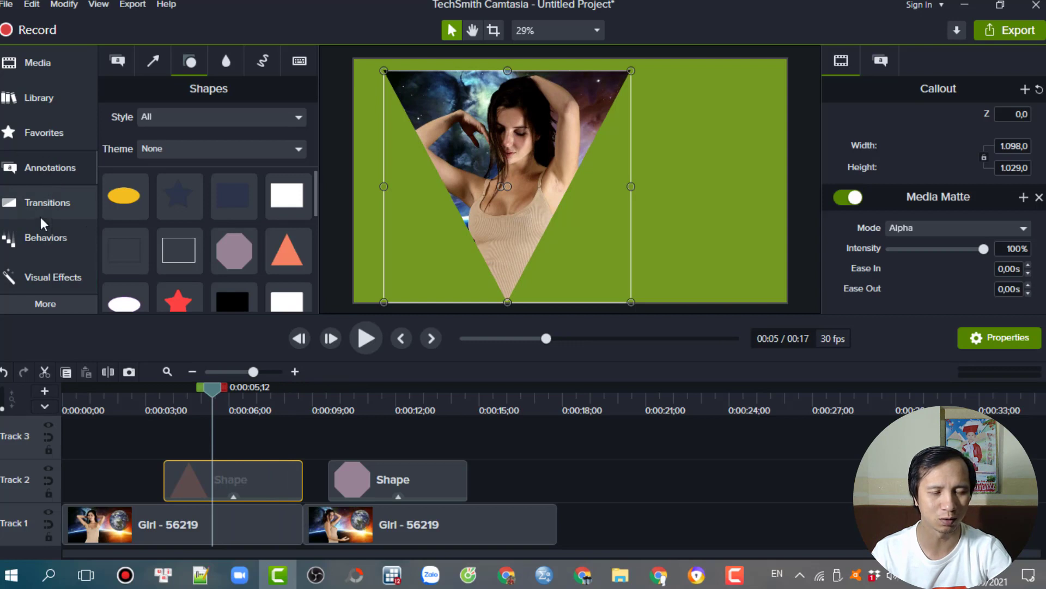
{"action": "left_click_drag", "start_coordinate": [311, 194], "coordinate": [314, 304]}
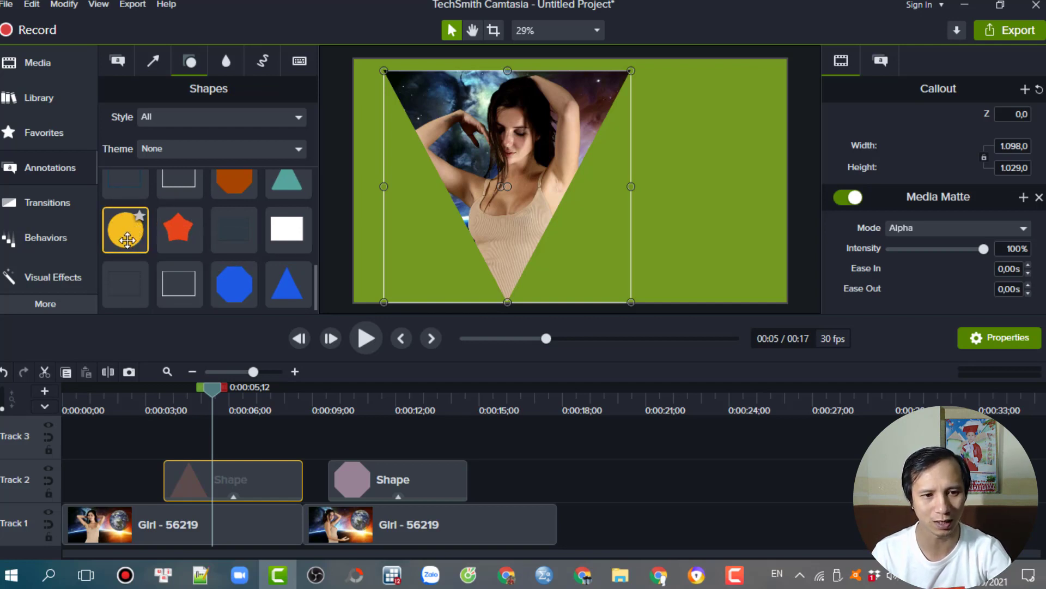
{"action": "left_click_drag", "start_coordinate": [127, 239], "coordinate": [133, 479]}
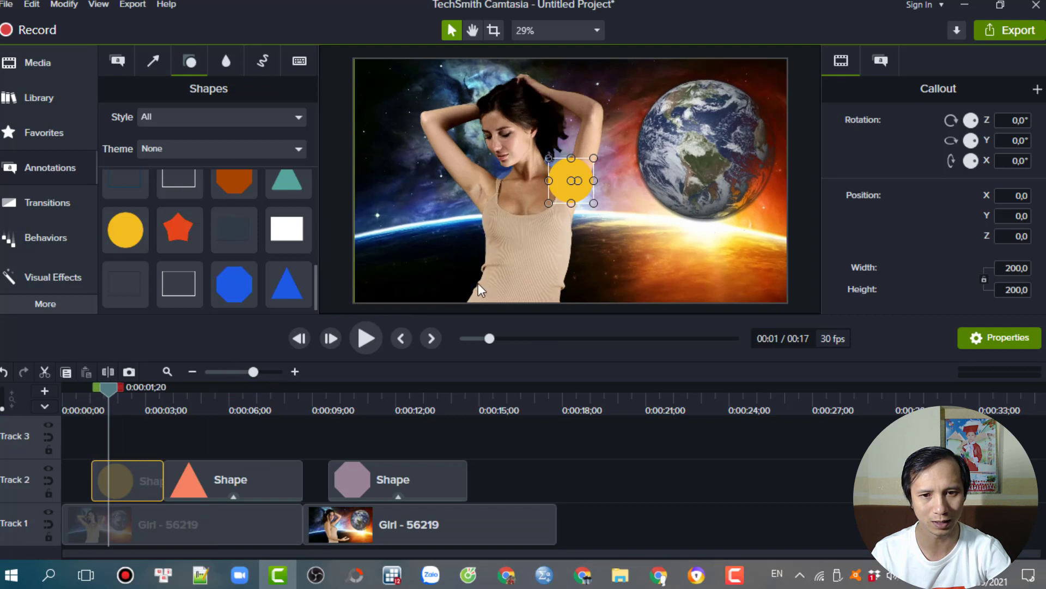
{"action": "left_click_drag", "start_coordinate": [549, 202], "coordinate": [462, 299]}
{"action": "left_click_drag", "start_coordinate": [508, 250], "coordinate": [422, 151]}
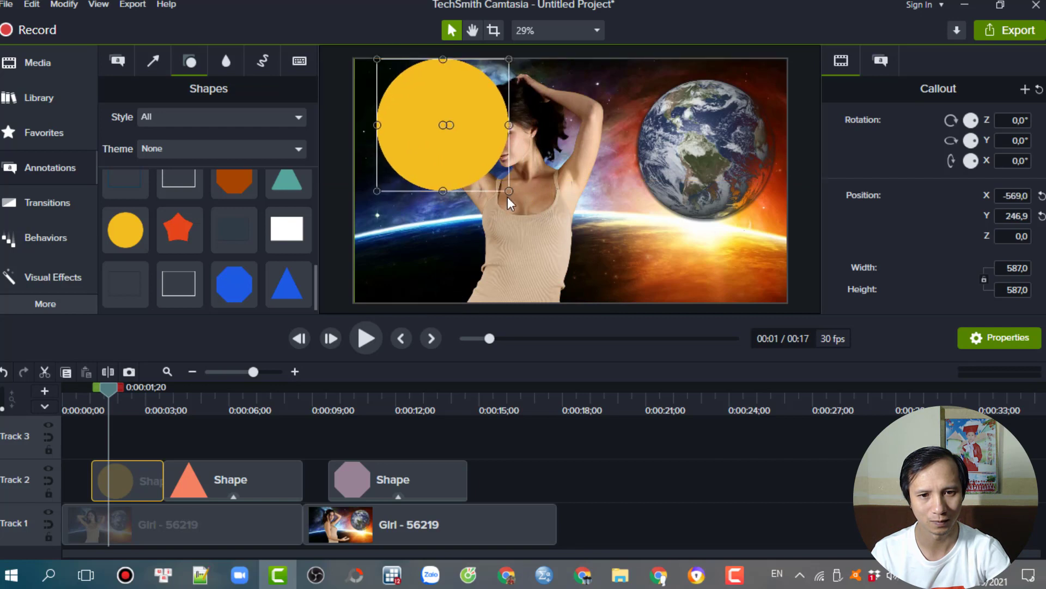
{"action": "left_click_drag", "start_coordinate": [509, 190], "coordinate": [625, 343]}
Step: Apply the Media Matte effect to the circle, and check the frames across all three shape masks
{"action": "left_click", "coordinate": [38, 273]}
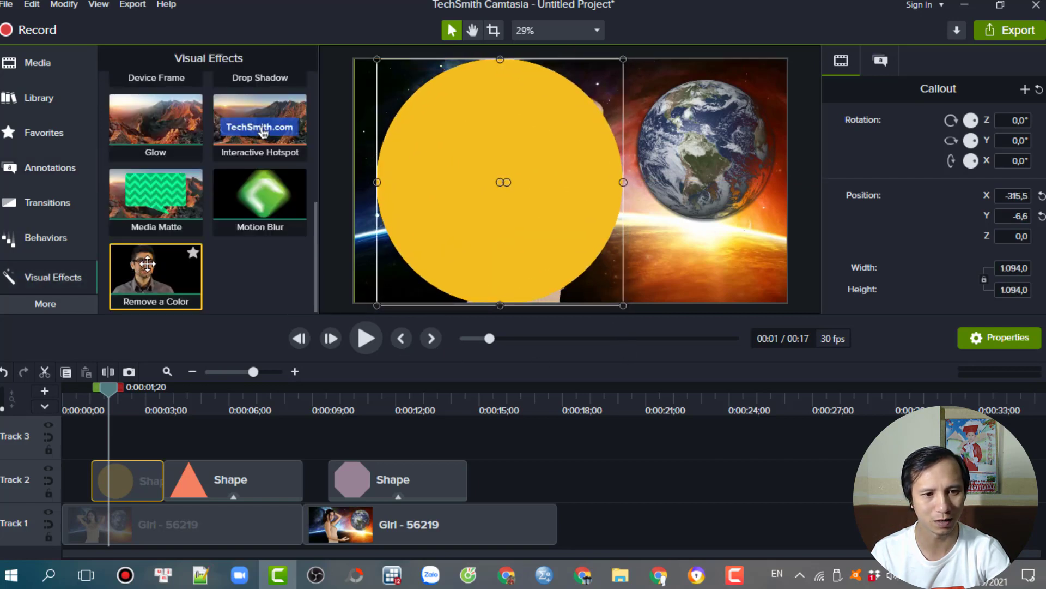
{"action": "left_click_drag", "start_coordinate": [175, 309], "coordinate": [139, 453]}
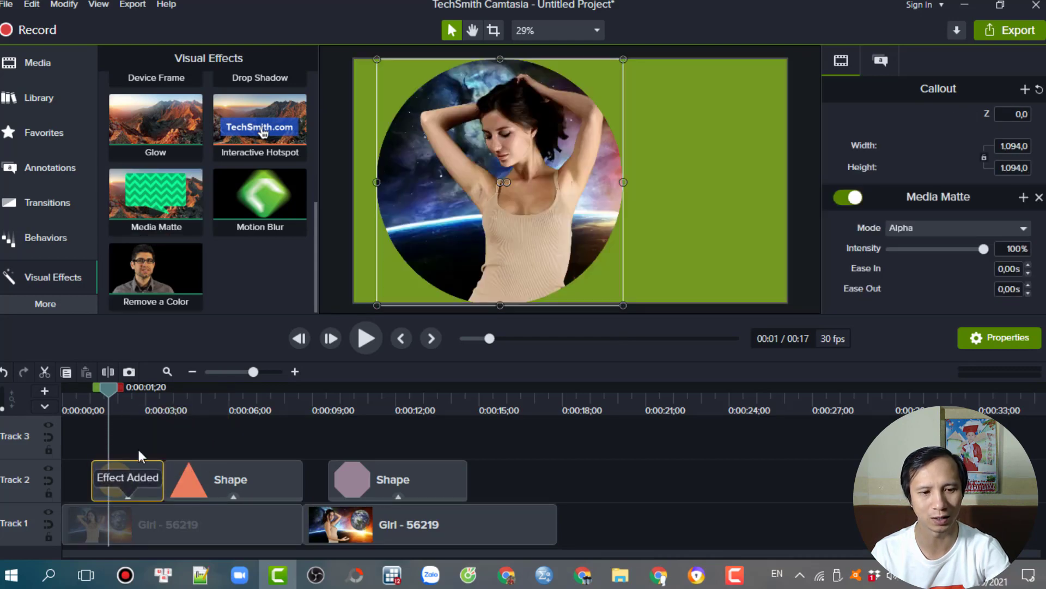
{"action": "left_click_drag", "start_coordinate": [108, 393], "coordinate": [299, 474]}
{"action": "left_click_drag", "start_coordinate": [413, 493], "coordinate": [500, 514]}
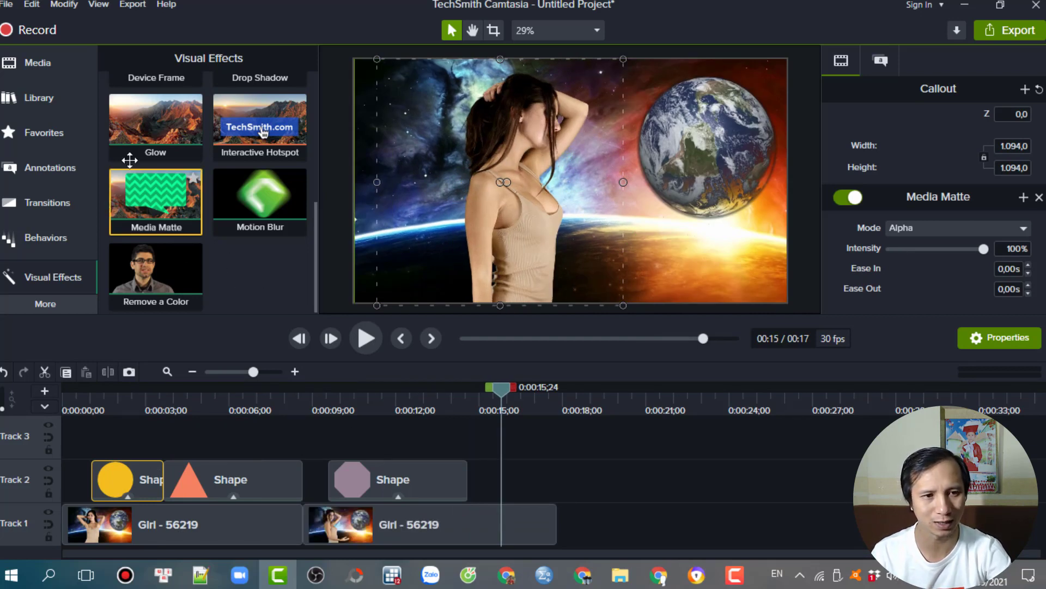
Step: Add brush_q.png to Track 2 at 0:00:15;24, and enlarge it over the woman to about 1,710 × 778
{"action": "left_click", "coordinate": [24, 61]}
{"action": "scroll", "coordinate": [251, 261], "scroll_direction": "down", "scroll_amount": 3}
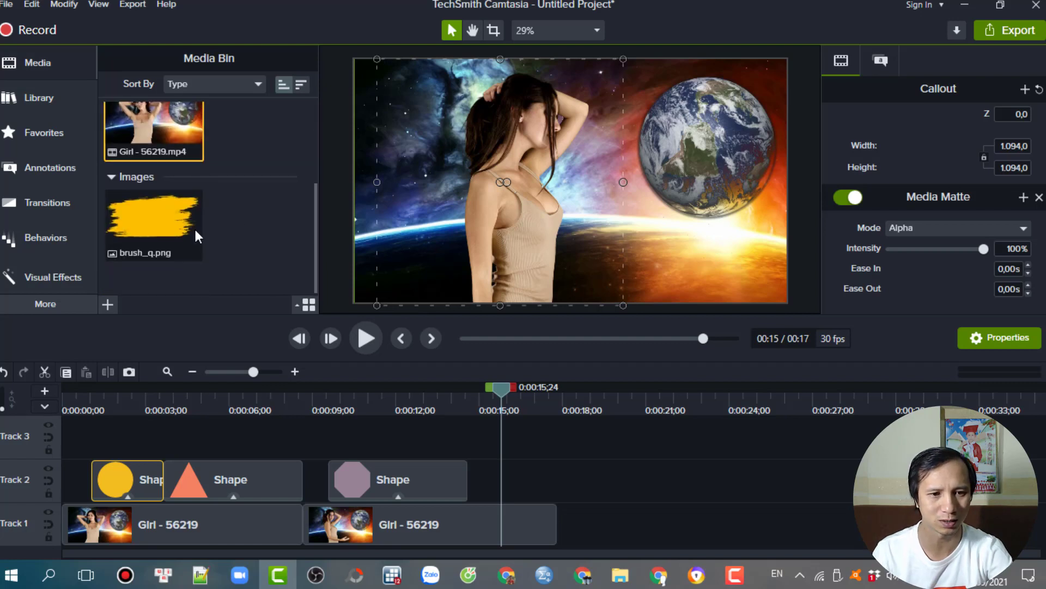
{"action": "mouse_move", "coordinate": [145, 217]}
{"action": "left_mouse_down"}
{"action": "mouse_move", "coordinate": [485, 213]}
{"action": "mouse_move", "coordinate": [502, 197]}
{"action": "left_mouse_up"}
{"action": "left_click_drag", "start_coordinate": [564, 169], "coordinate": [672, 120]}
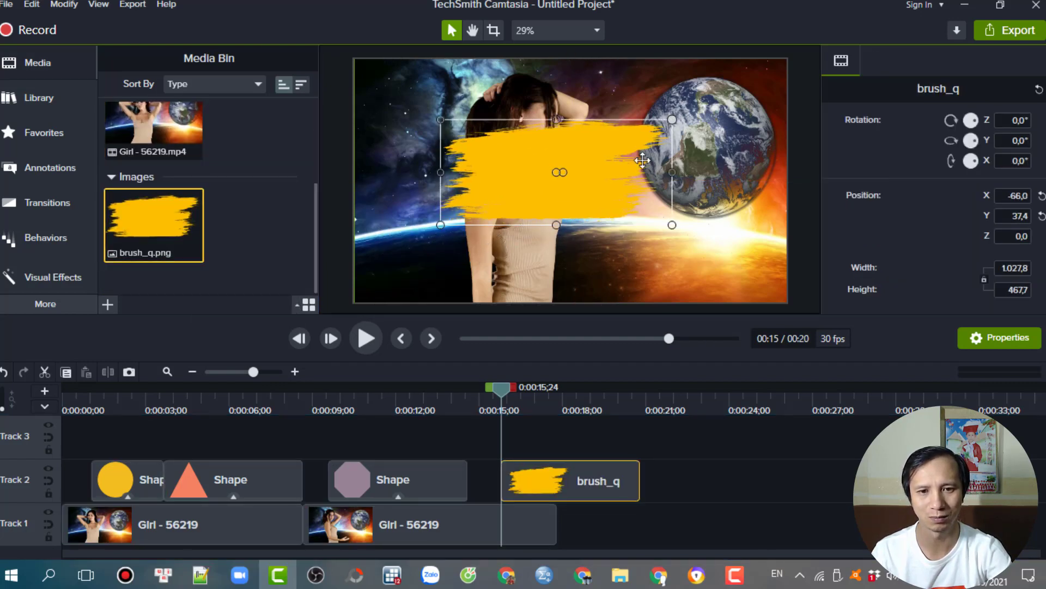
{"action": "left_click_drag", "start_coordinate": [441, 225], "coordinate": [359, 265]}
{"action": "mouse_move", "coordinate": [415, 218]}
{"action": "left_mouse_down"}
{"action": "mouse_move", "coordinate": [441, 186]}
{"action": "mouse_move", "coordinate": [491, 189]}
{"action": "left_mouse_up"}
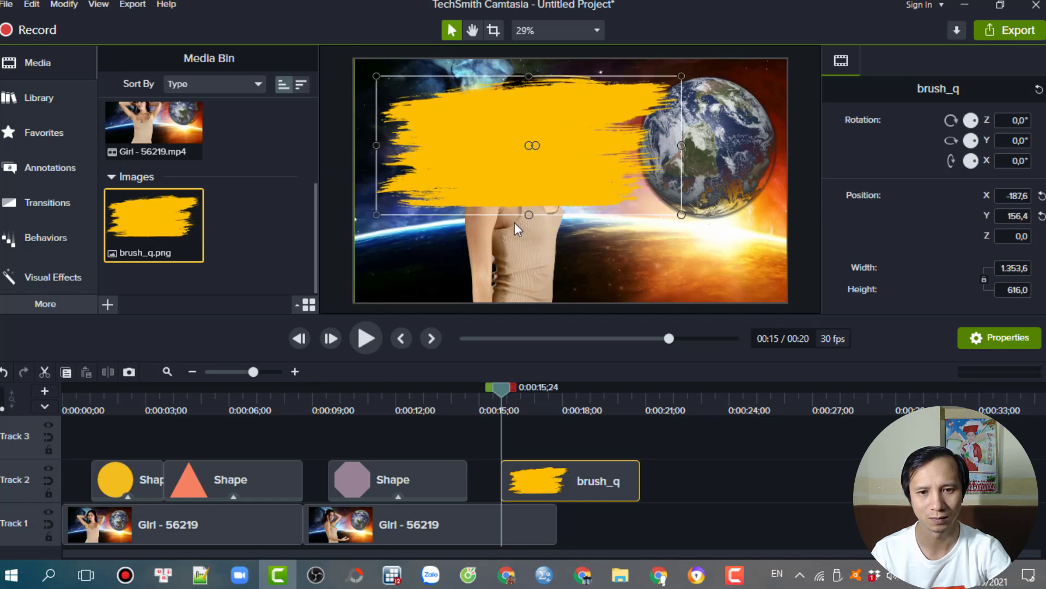
{"action": "left_click_drag", "start_coordinate": [530, 217], "coordinate": [530, 251]}
Step: Move the brush_q clip to directly follow the octagon, trim it to the video's end, and apply the Media Matte effect
{"action": "mouse_move", "coordinate": [594, 489]}
{"action": "left_mouse_down"}
{"action": "mouse_move", "coordinate": [522, 480]}
{"action": "mouse_move", "coordinate": [609, 485]}
{"action": "mouse_move", "coordinate": [556, 479]}
{"action": "left_mouse_up"}
{"action": "left_click", "coordinate": [607, 479]}
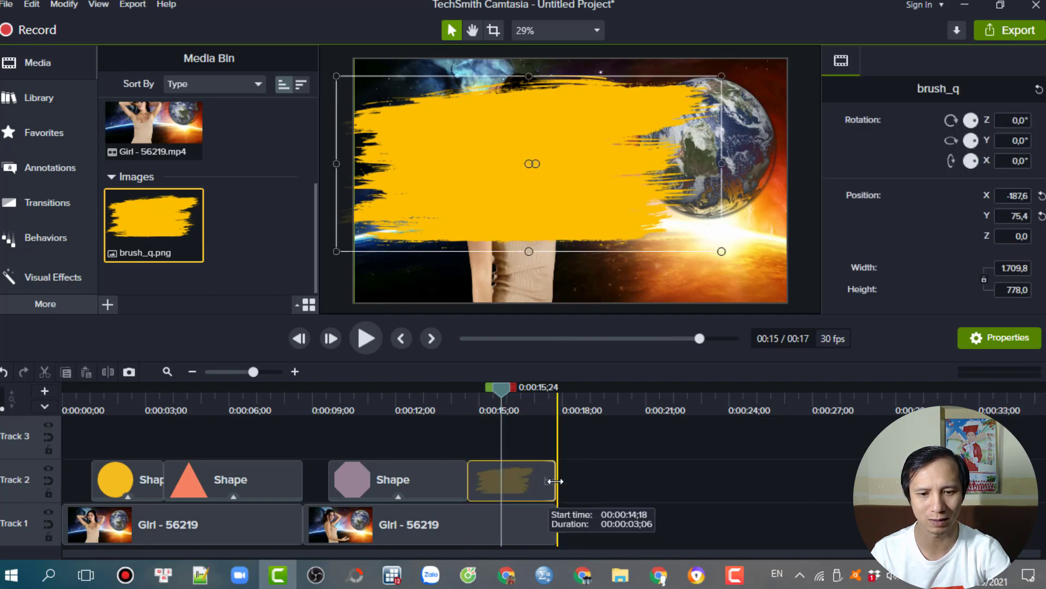
{"action": "left_click", "coordinate": [43, 277]}
{"action": "left_click_drag", "start_coordinate": [150, 214], "coordinate": [561, 511]}
Step: Enlarge the brush_q mask to about 1,998 × 909, and position it to reveal the woman and most of the planet
{"action": "mouse_move", "coordinate": [569, 171]}
{"action": "left_mouse_down"}
{"action": "mouse_move", "coordinate": [603, 195]}
{"action": "mouse_move", "coordinate": [592, 172]}
{"action": "left_mouse_up"}
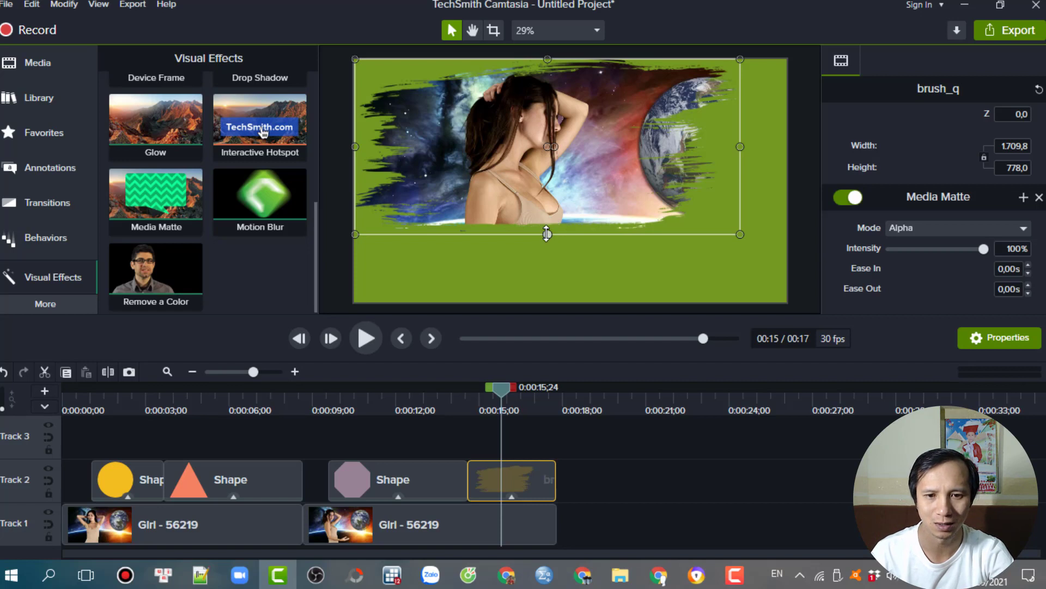
{"action": "left_click_drag", "start_coordinate": [547, 235], "coordinate": [554, 263]}
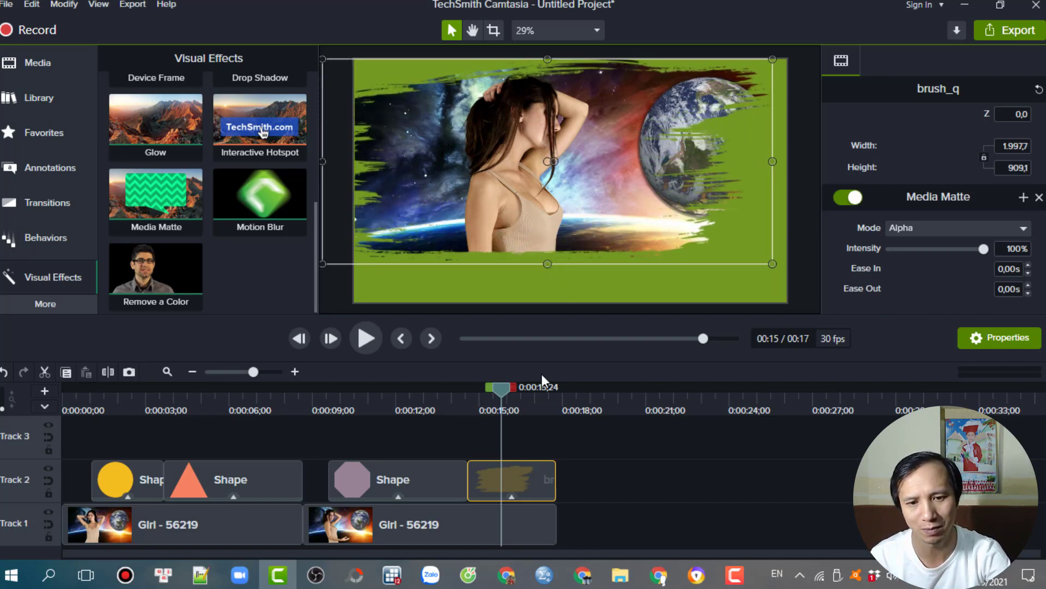
{"action": "mouse_move", "coordinate": [505, 390]}
{"action": "left_mouse_down"}
{"action": "mouse_move", "coordinate": [466, 395]}
{"action": "mouse_move", "coordinate": [503, 391]}
{"action": "left_mouse_up"}
{"action": "left_click_drag", "start_coordinate": [631, 202], "coordinate": [661, 205]}
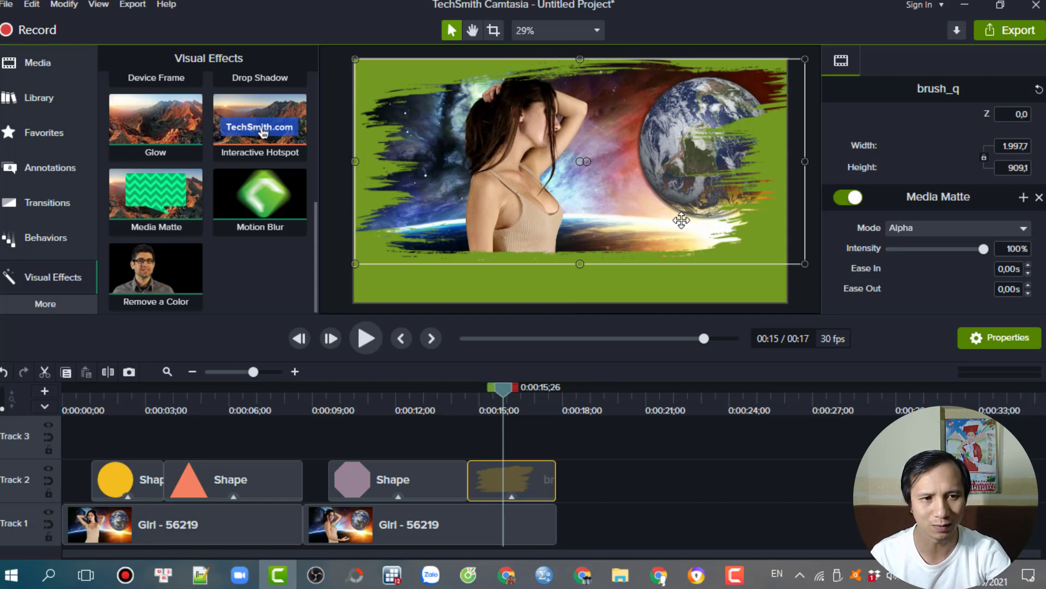
Step: Compare the brush_q clip with and without its Media Matte effect, and leave the effect turned off
{"action": "left_click", "coordinate": [844, 197]}
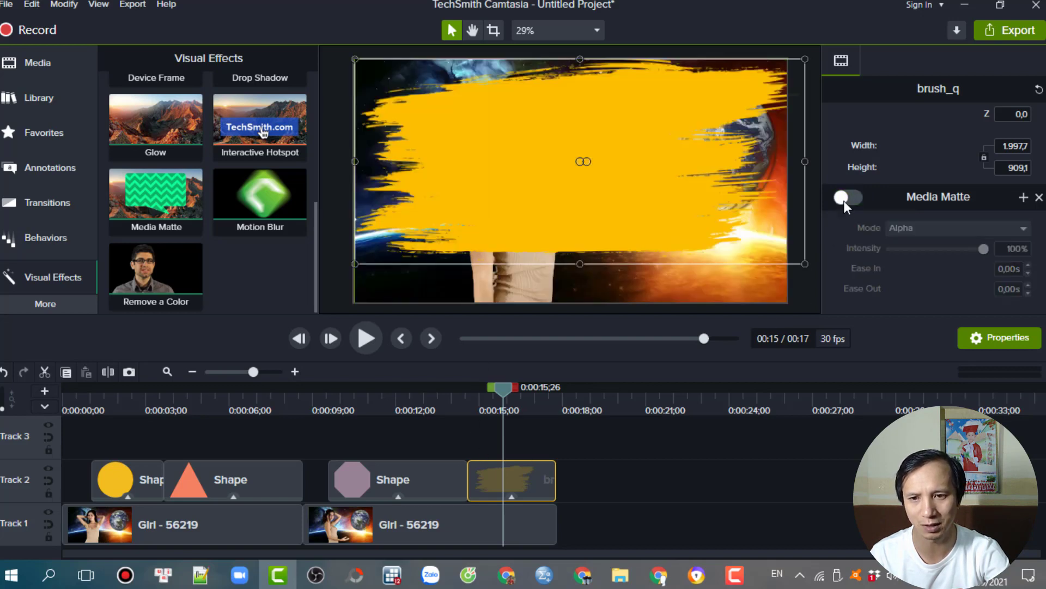
{"action": "left_click", "coordinate": [844, 198]}
{"action": "left_click", "coordinate": [839, 199]}
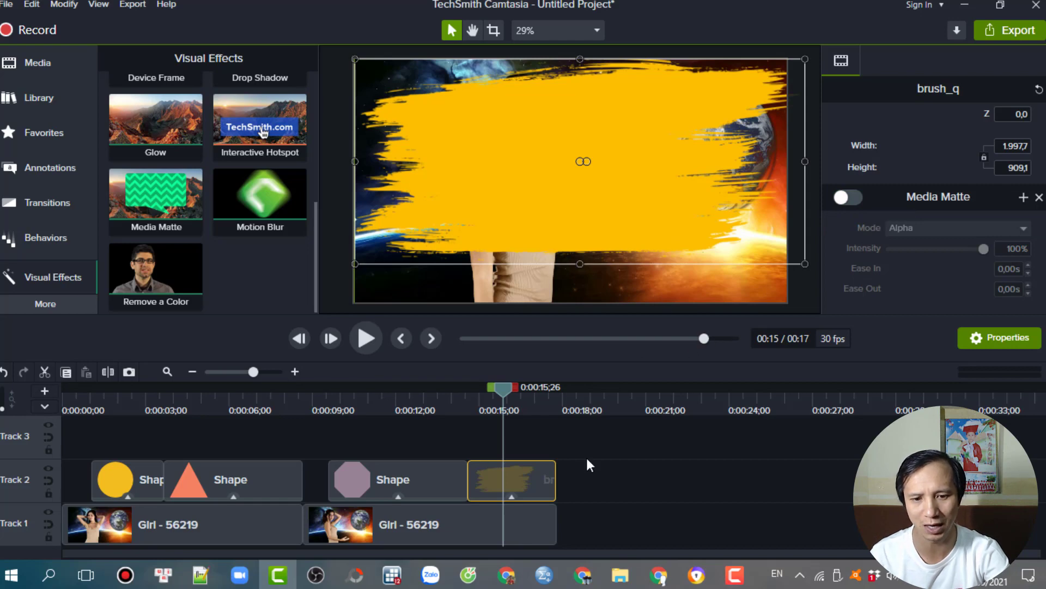
Step: Try moving the brush_q clip further along Track 2, past the end of the video, and undo the move
{"action": "left_click_drag", "start_coordinate": [532, 479], "coordinate": [699, 483]}
{"action": "key", "text": "ctrl+z"}
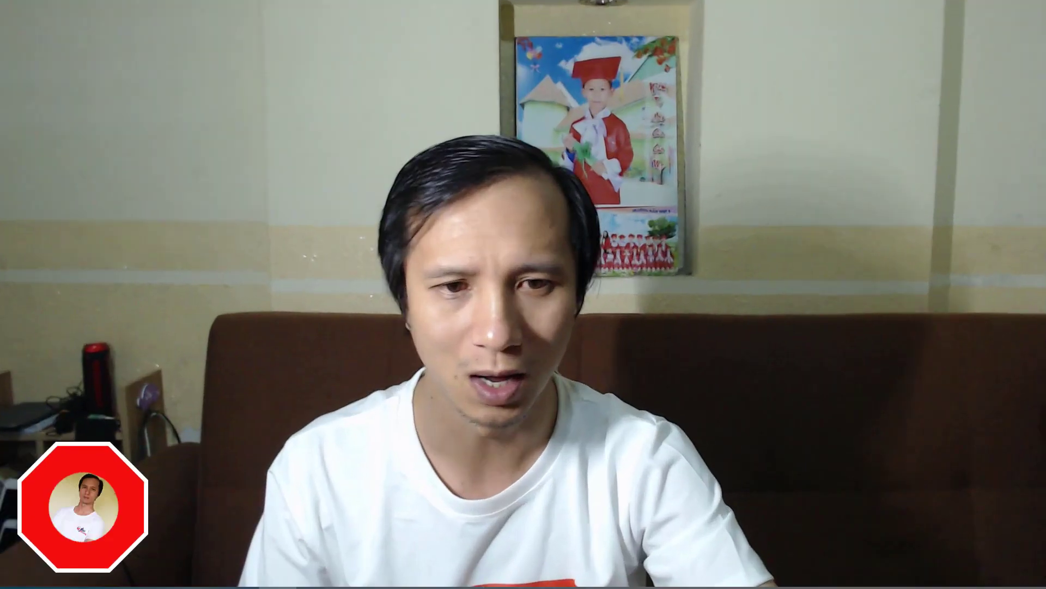